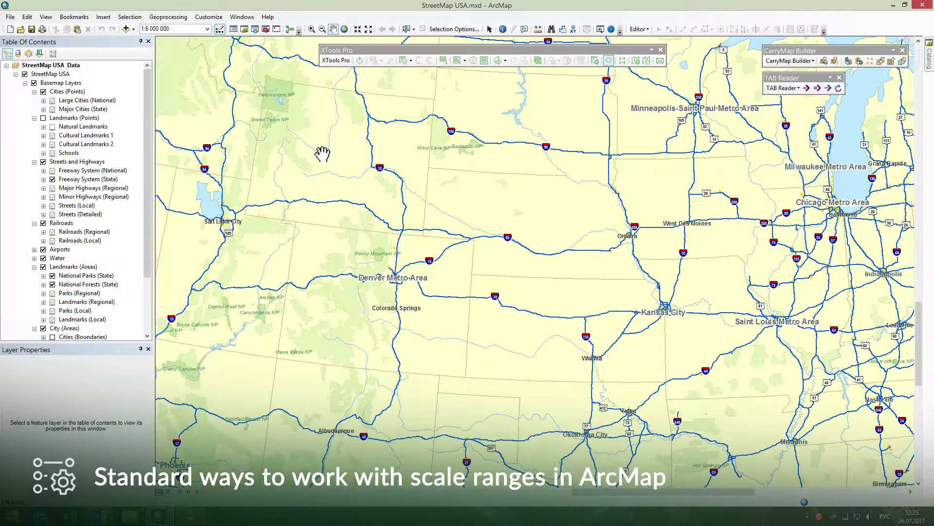
left_click(58, 76)
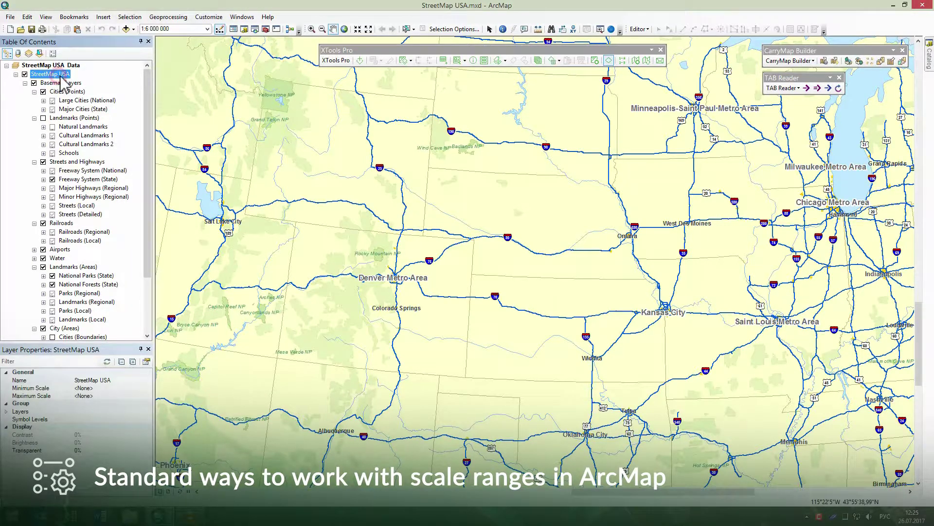
left_click(84, 100)
right_click(80, 100)
left_click(139, 412)
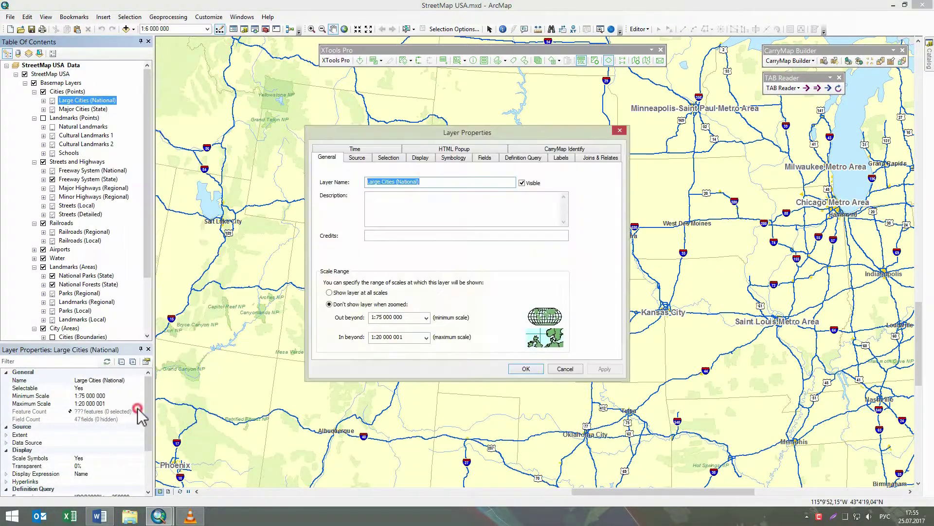
left_click(565, 369)
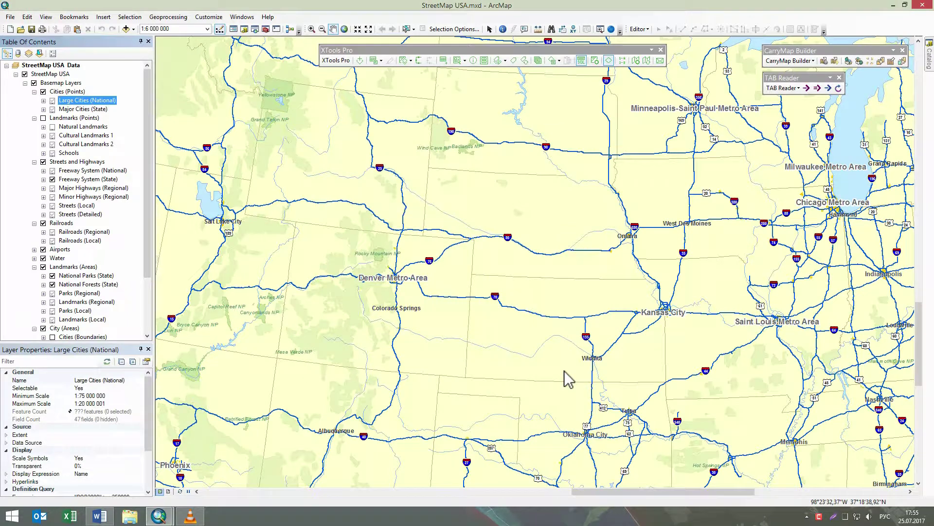
right_click(95, 145)
left_click(139, 455)
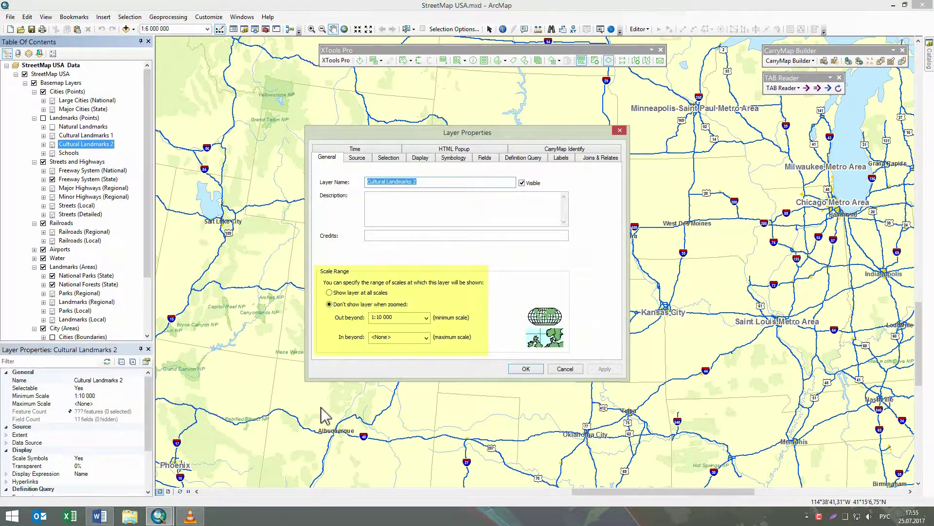
left_click(565, 368)
left_click(80, 240)
right_click(81, 240)
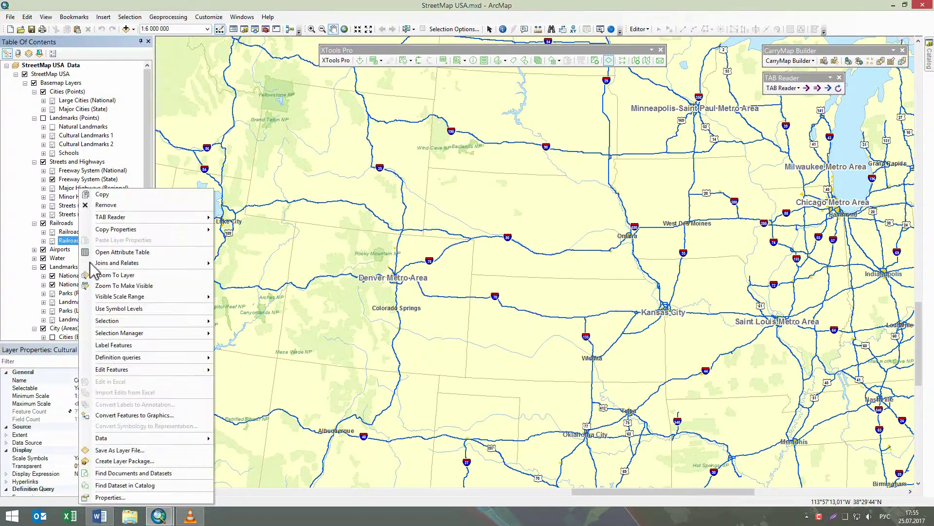
left_click(117, 497)
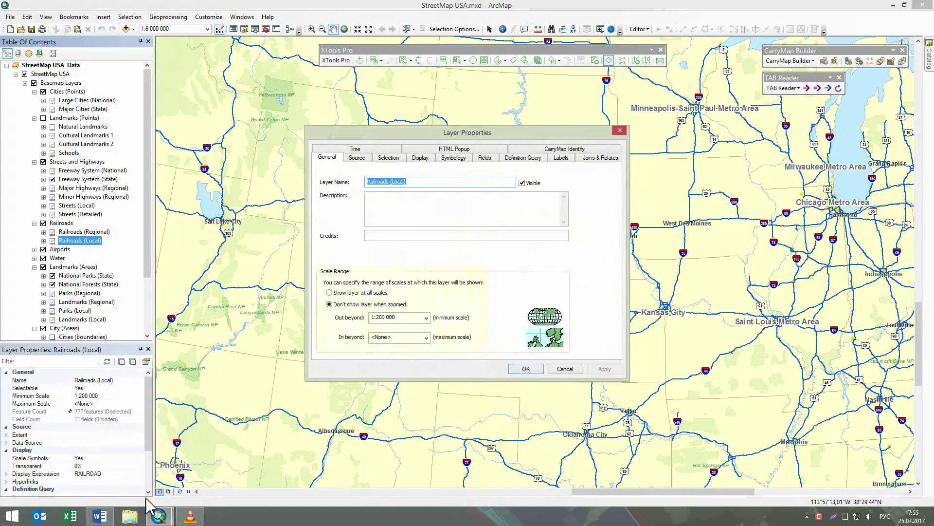
left_click(555, 367)
right_click(81, 319)
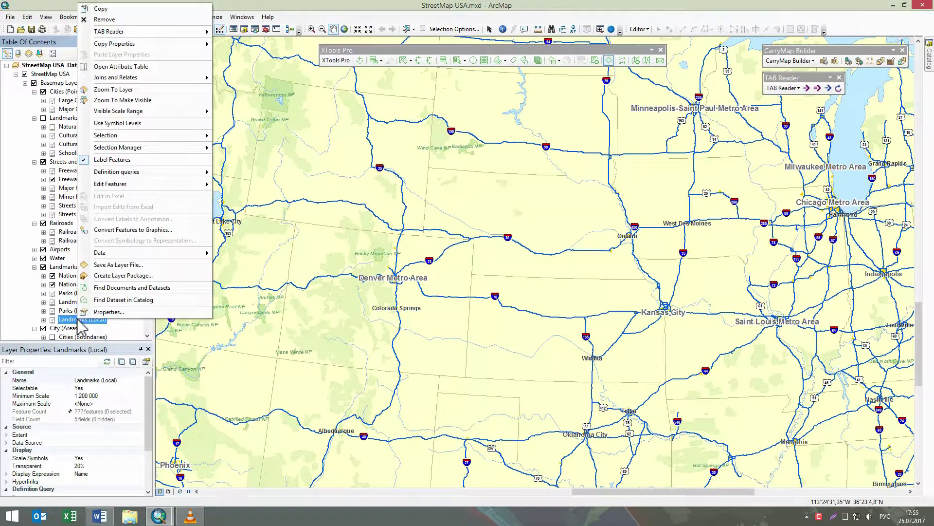
left_click(112, 316)
left_click(560, 158)
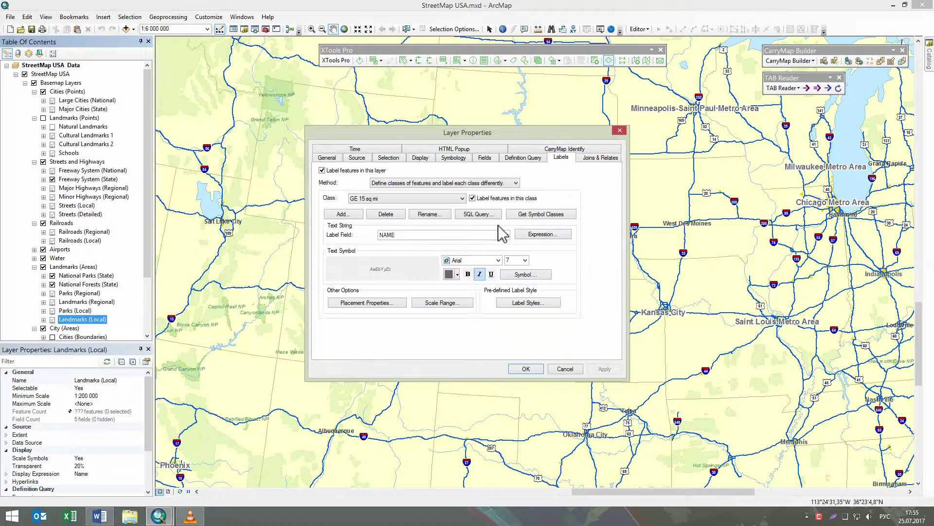
left_click(450, 303)
left_click(516, 299)
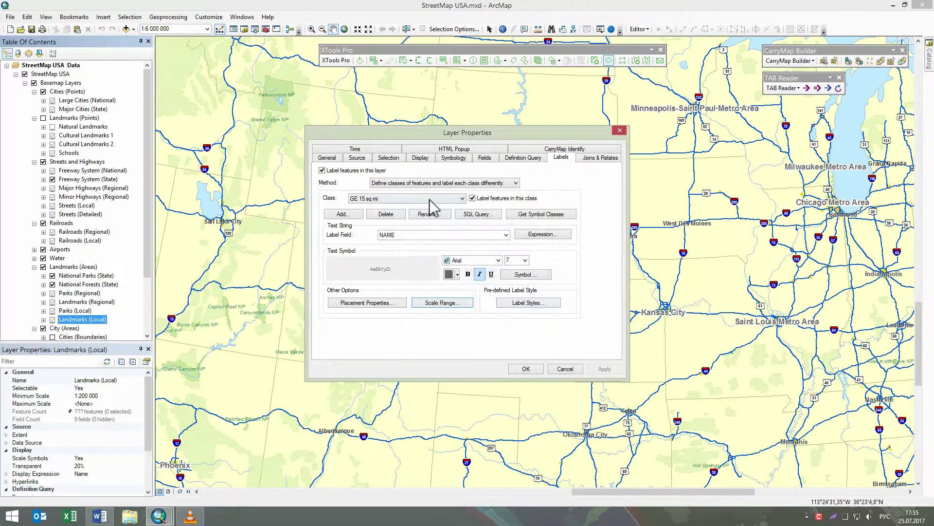
left_click(431, 199)
left_click(420, 212)
left_click(438, 303)
left_click(515, 301)
left_click(431, 198)
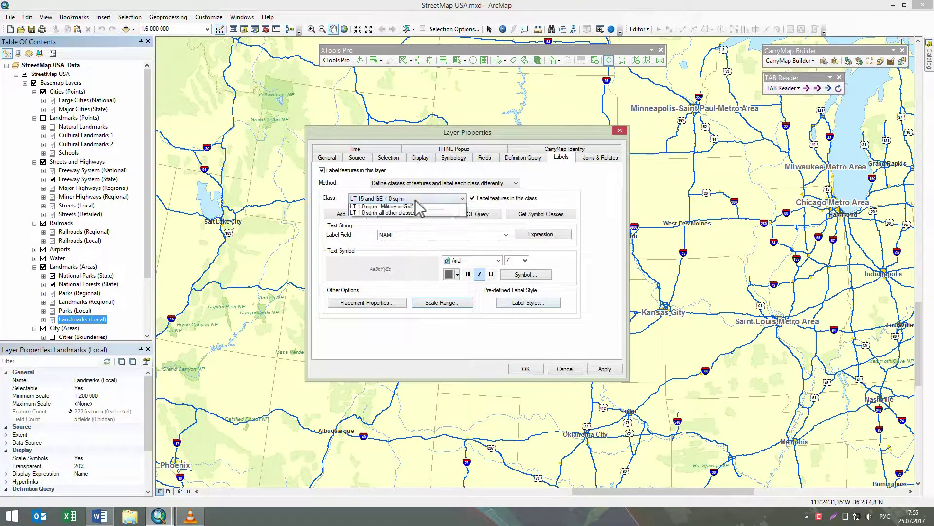
left_click(438, 303)
left_click(516, 302)
left_click(431, 199)
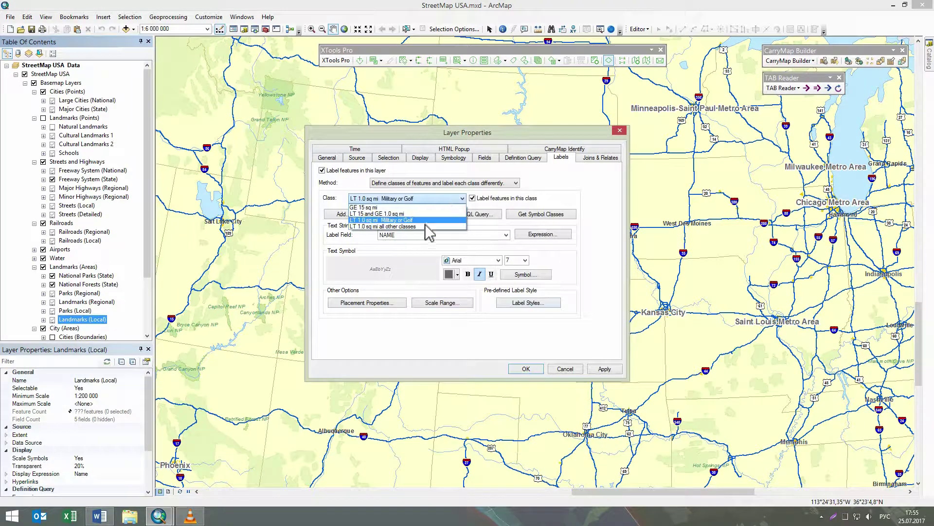
left_click(420, 223)
left_click(438, 302)
left_click(516, 302)
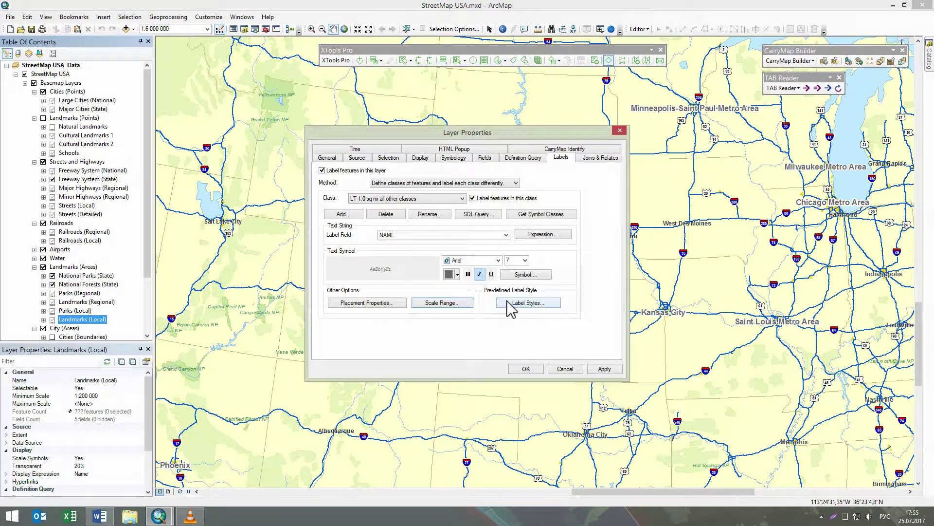
left_click(557, 370)
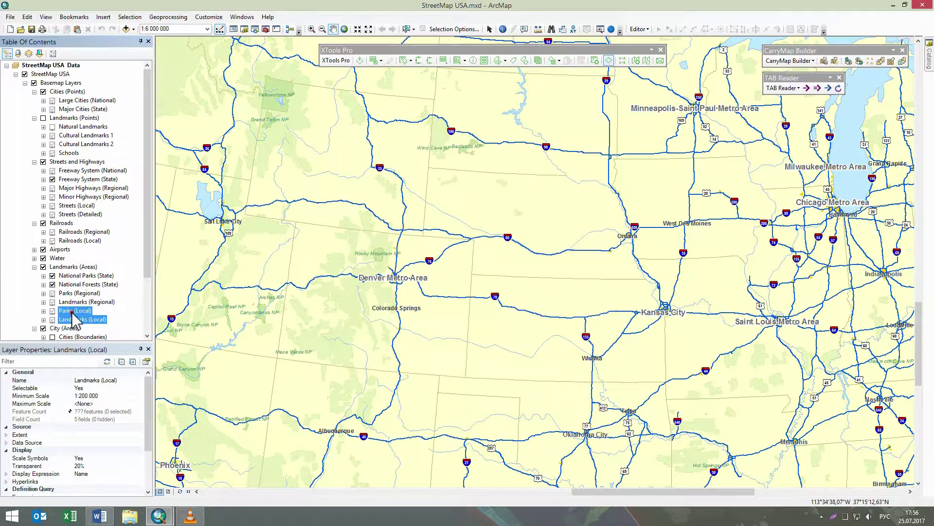
left_click(73, 242)
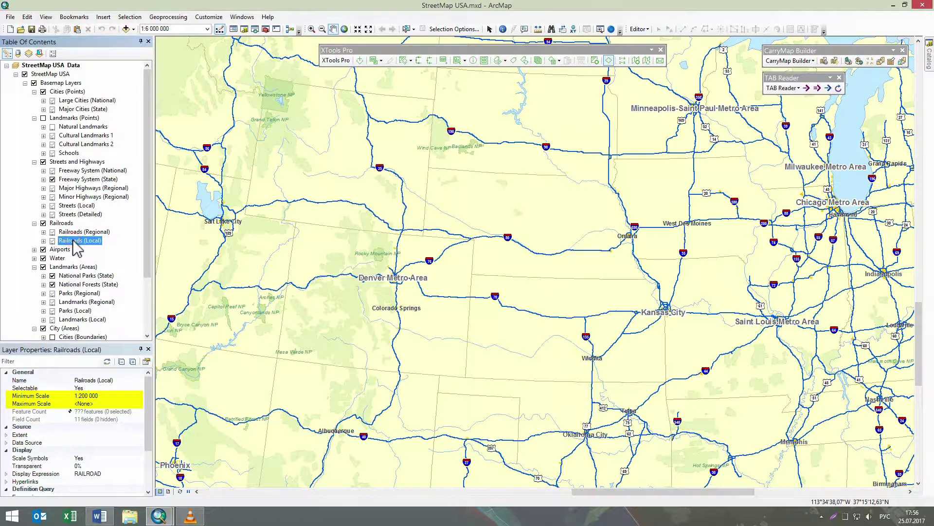
left_click(73, 214)
left_click(70, 179)
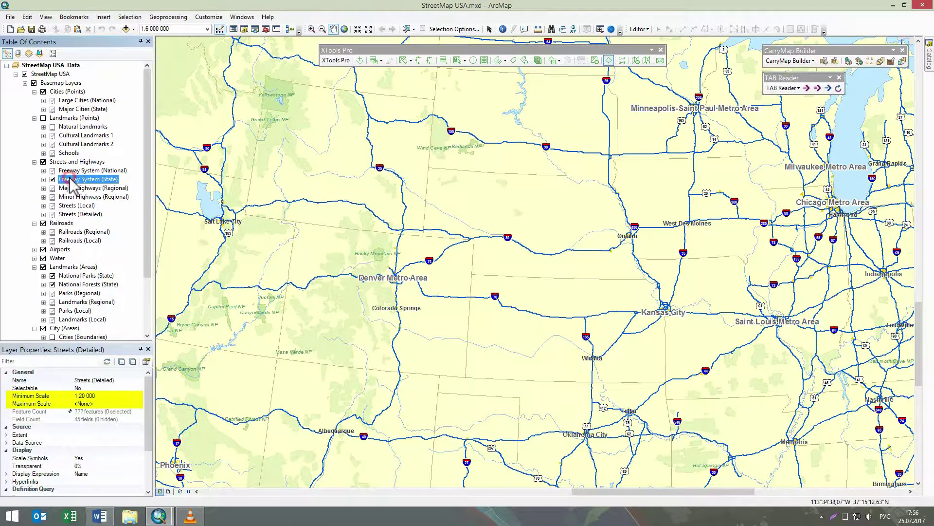
left_click(74, 144)
left_click(84, 100)
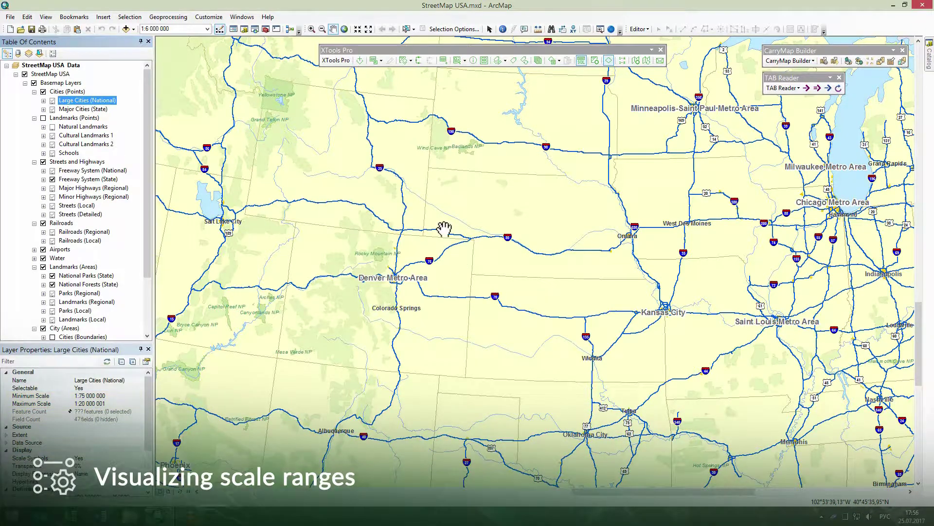
Launch the Scale Manager from the XTools Pro All Tools collection under Map Tools.
left_click(333, 62)
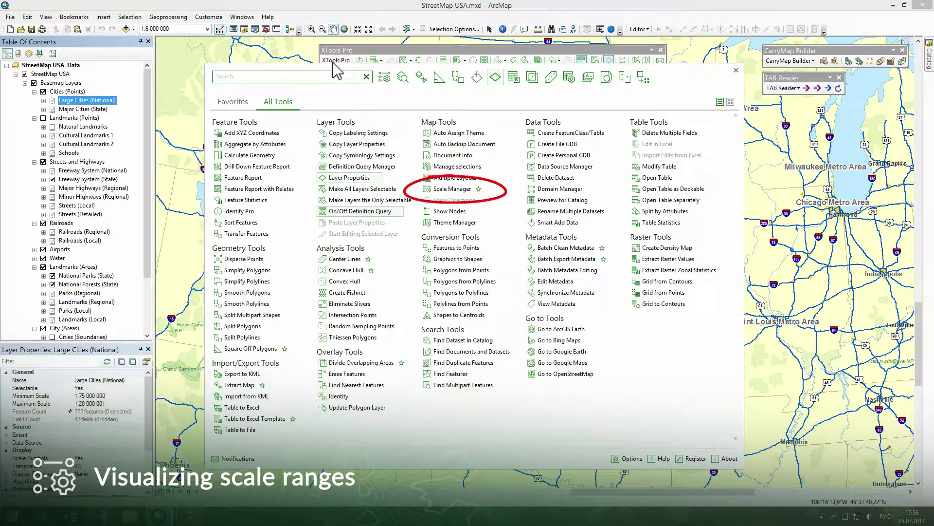
left_click(445, 190)
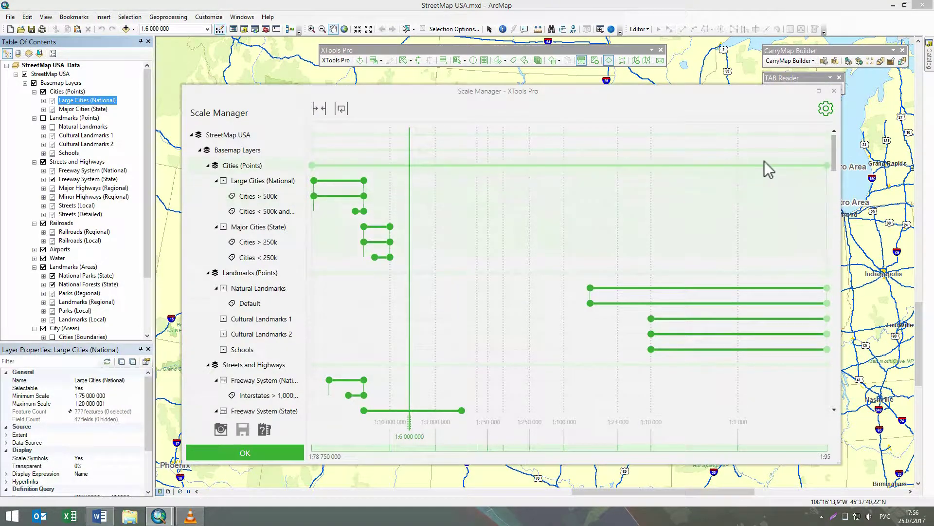
mouse_move(834, 150)
left_mouse_down()
mouse_move(840, 427)
mouse_move(846, 365)
mouse_move(869, 307)
left_mouse_up()
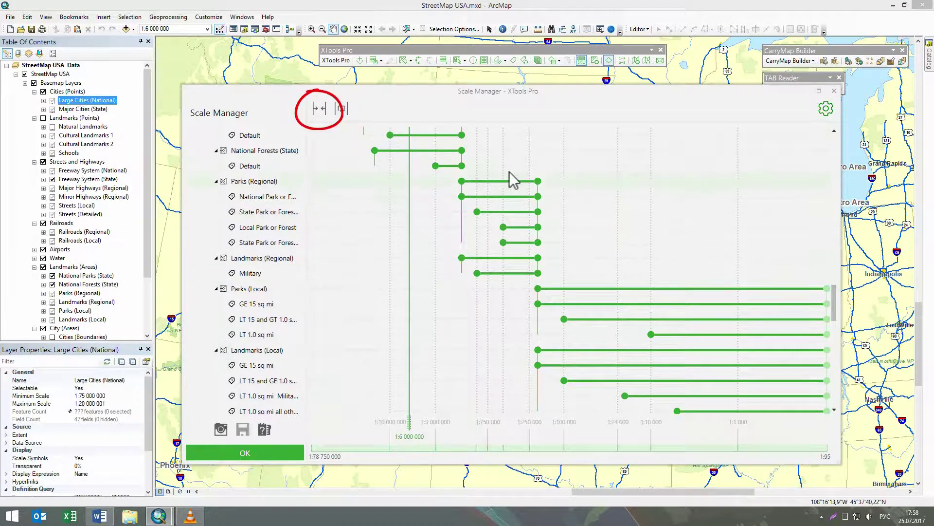
left_click(321, 111)
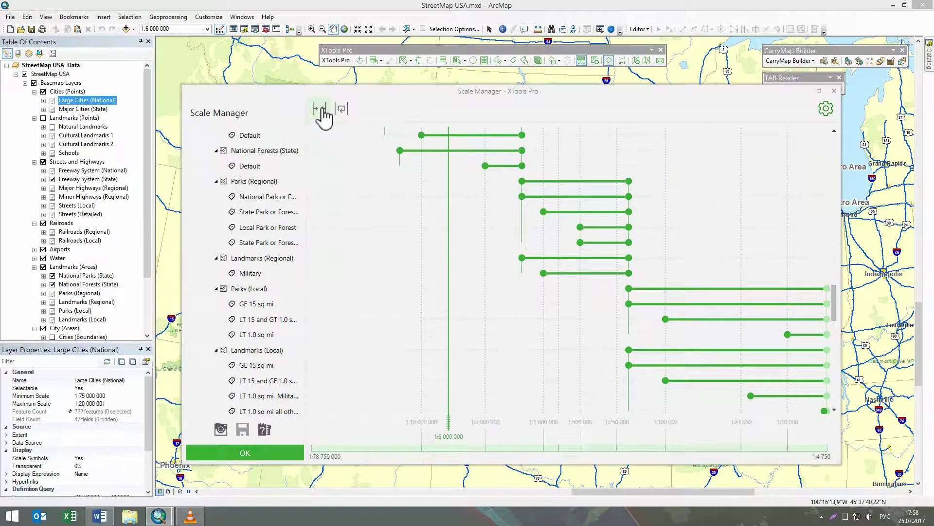
left_click(340, 111)
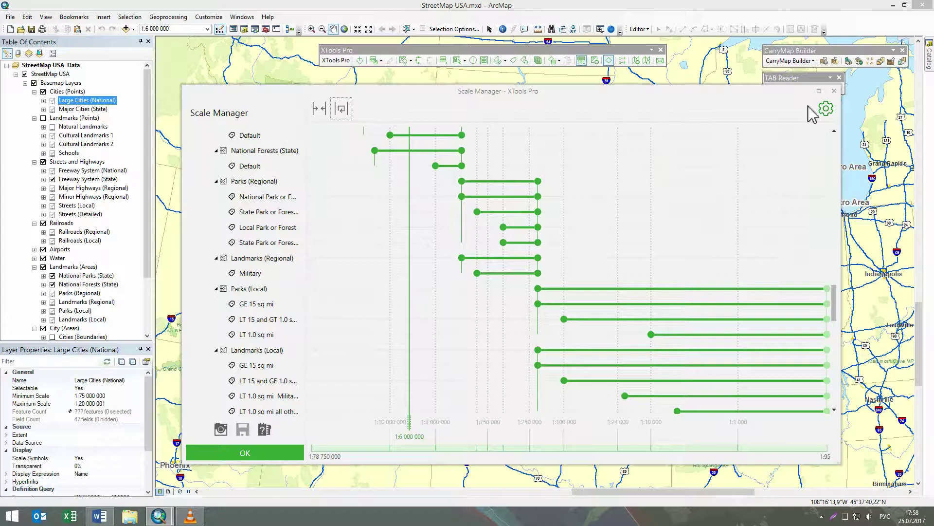
left_click(826, 110)
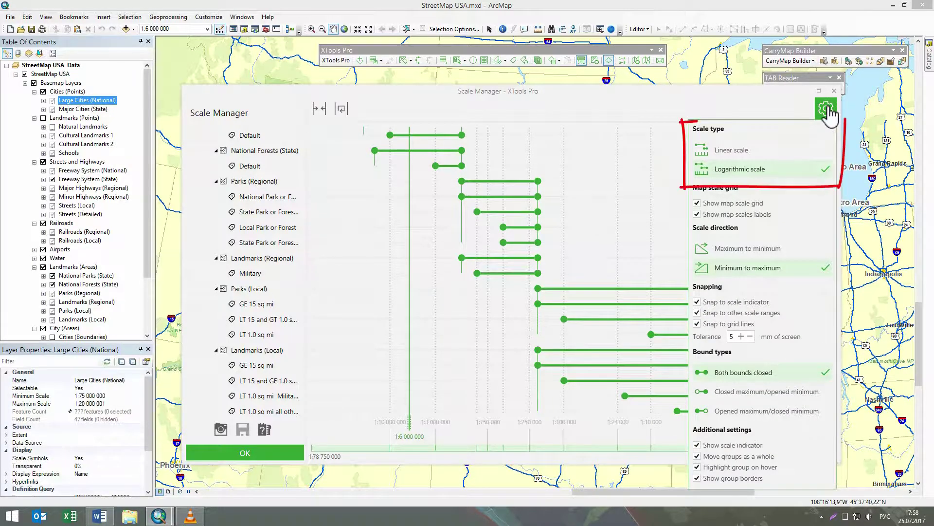
left_click(808, 151)
left_click(792, 110)
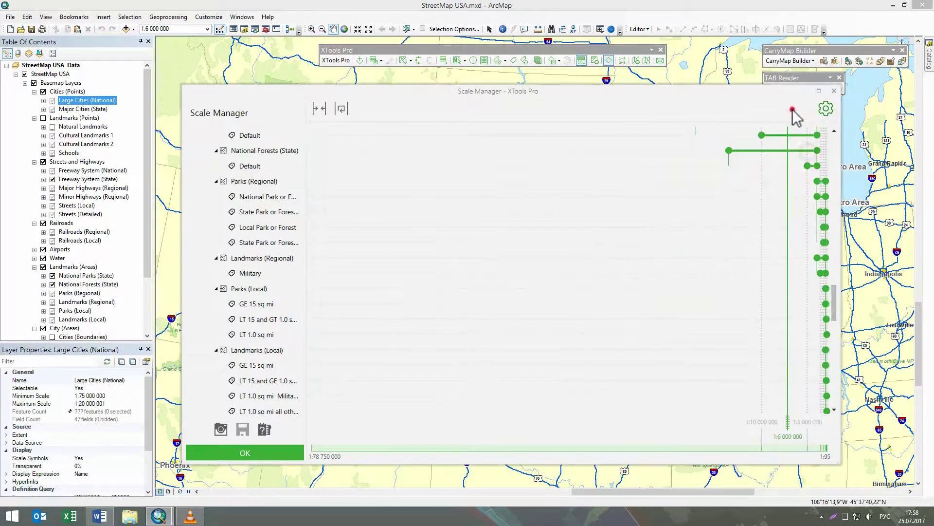
left_click(825, 110)
left_click(800, 171)
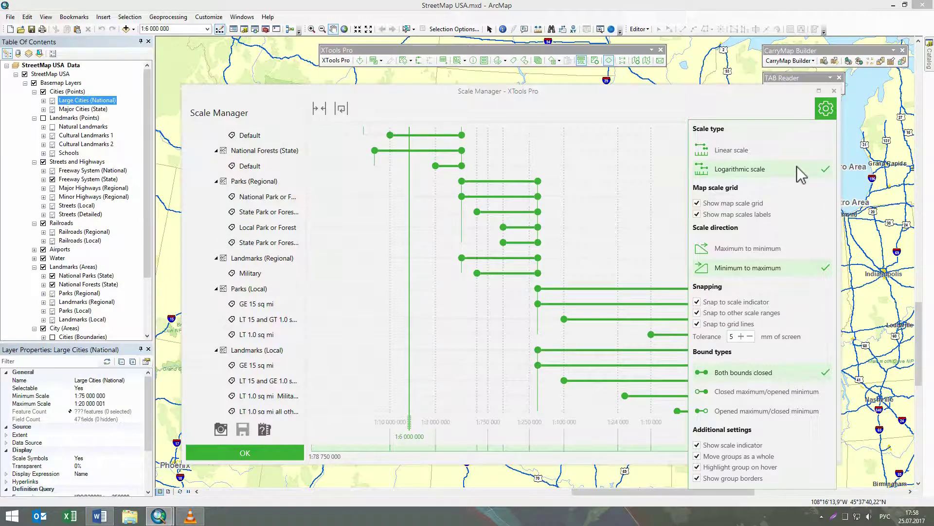
left_click(788, 250)
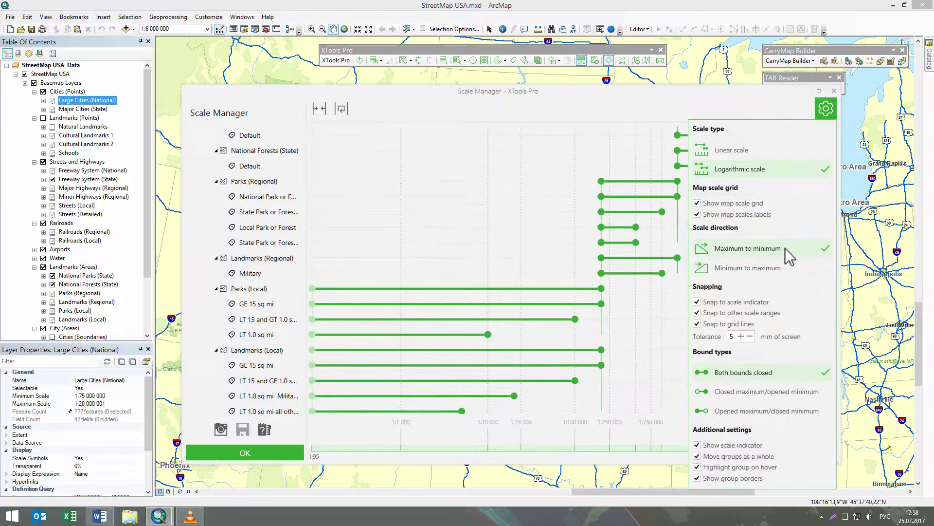
left_click(773, 110)
left_click(825, 110)
left_click(789, 269)
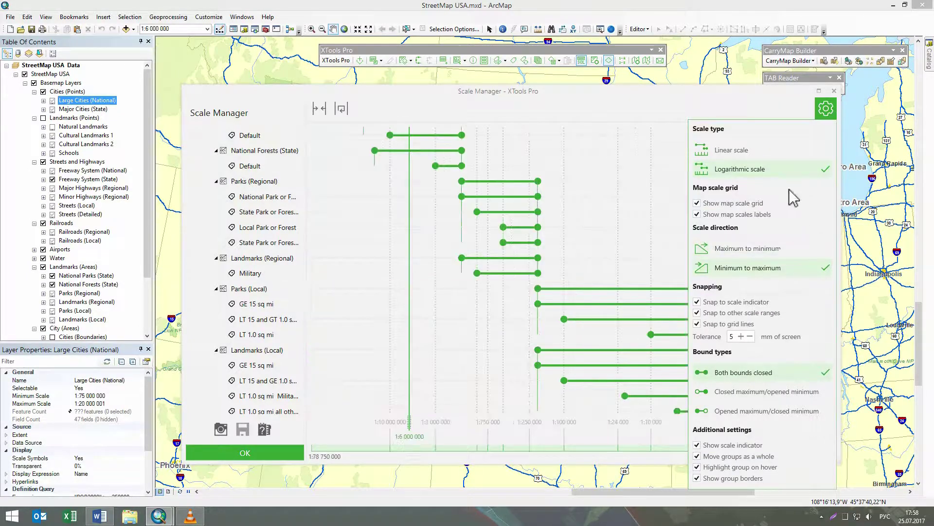
left_click(772, 110)
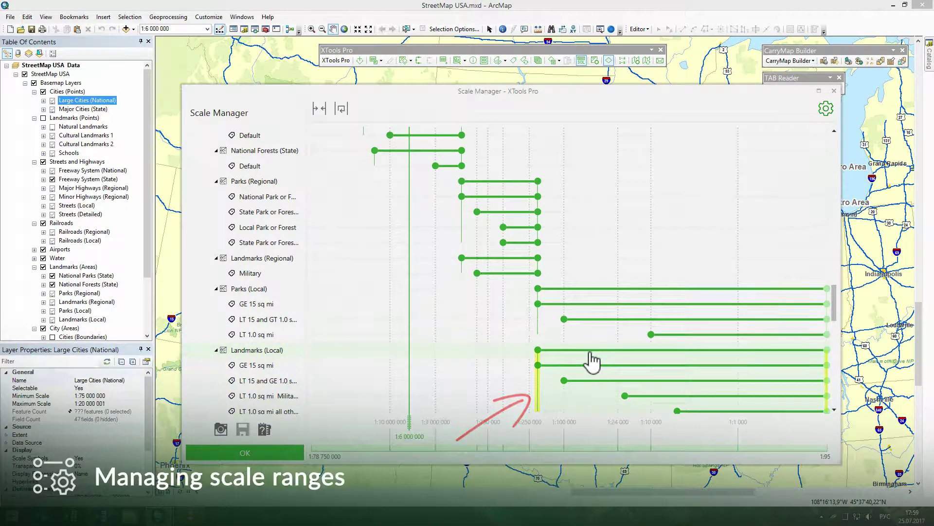
left_click_drag(834, 317, 837, 297)
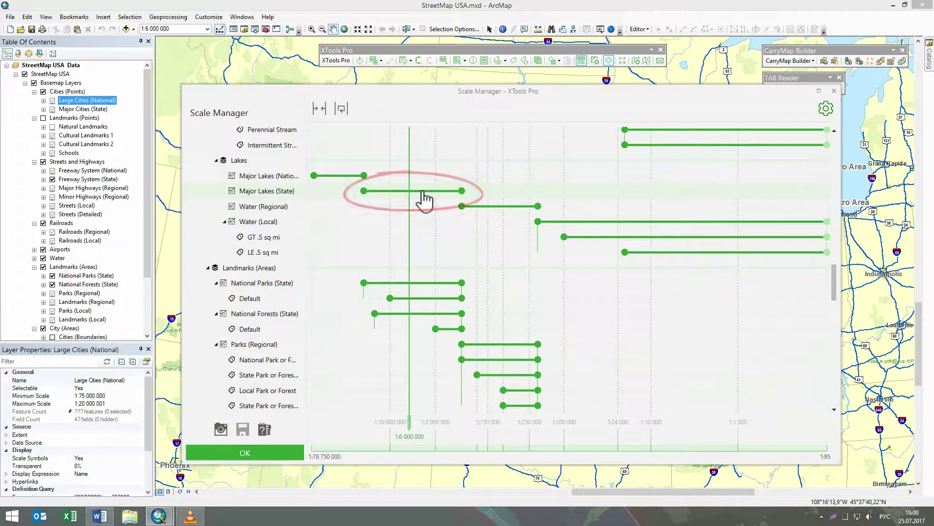
Drag the Major Lakes (State) range bar and its two endpoints to roughly the wanted span.
left_click(423, 193)
mouse_move(423, 191)
left_mouse_down()
mouse_move(474, 199)
mouse_move(430, 203)
left_mouse_up()
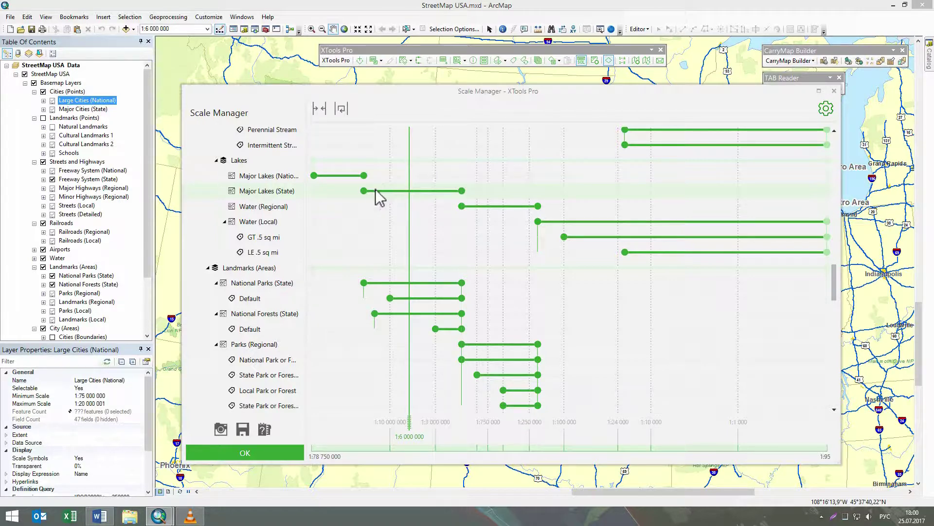
mouse_move(364, 190)
left_mouse_down()
mouse_move(348, 192)
mouse_move(364, 191)
left_mouse_up()
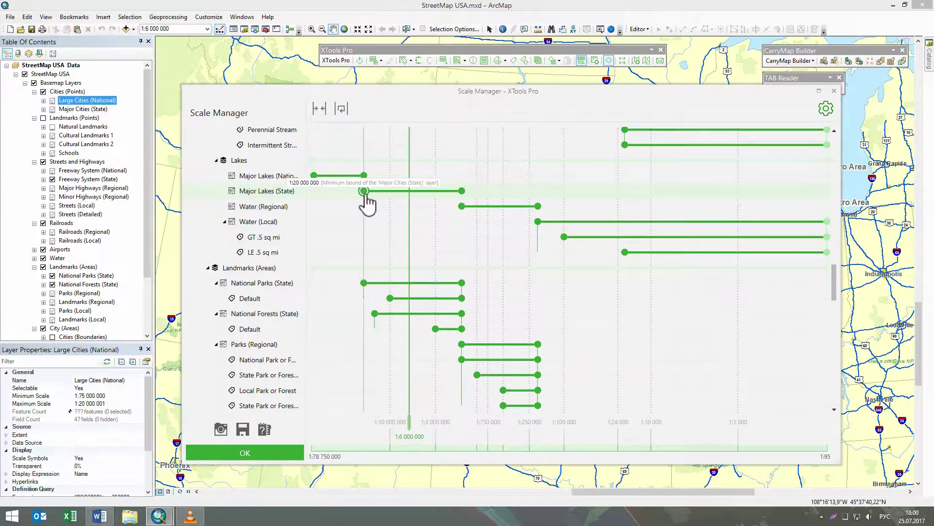
mouse_move(462, 191)
left_mouse_down()
mouse_move(437, 191)
mouse_move(461, 192)
left_mouse_up()
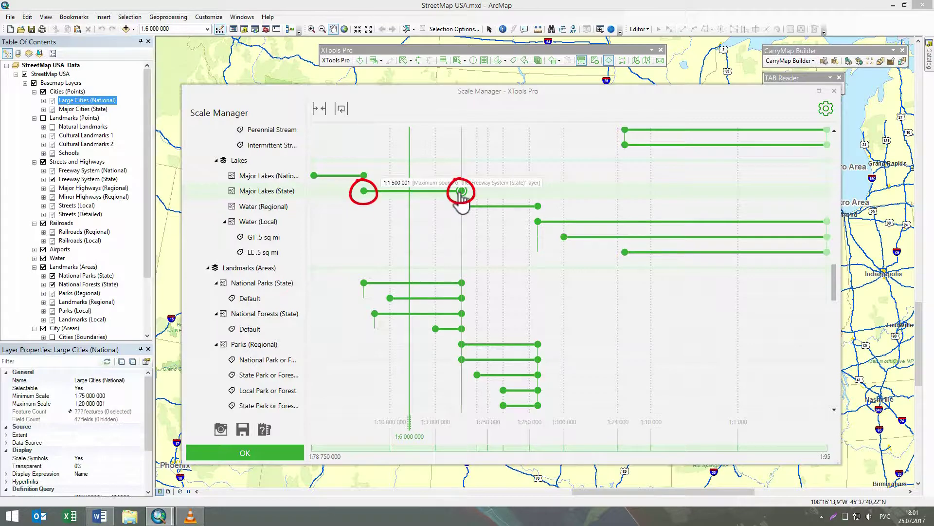
Enter exact bounds for Major Lakes (State): minimum 1:40 000 000, maximum 1:1 000 000.
double_click(362, 190)
type("40000000")
key("Return")
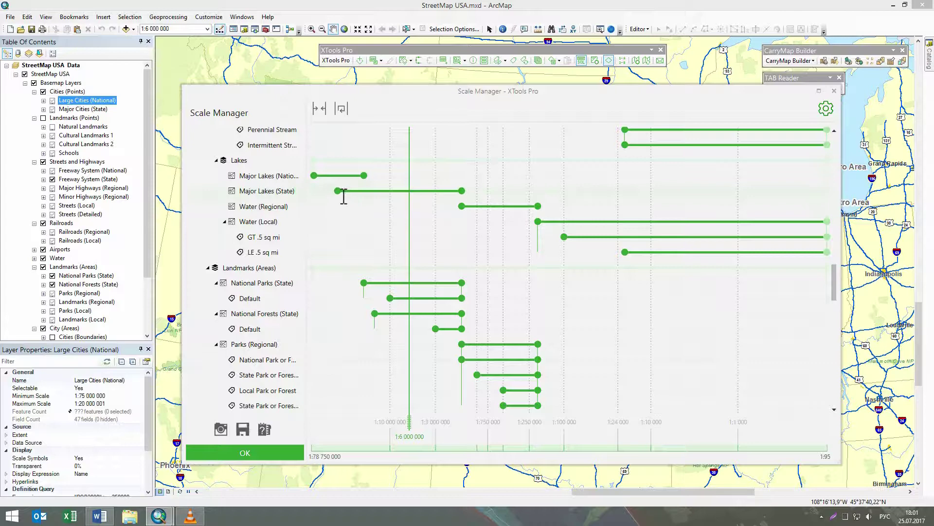
double_click(461, 191)
type("1000000")
key("Return")
left_click(826, 109)
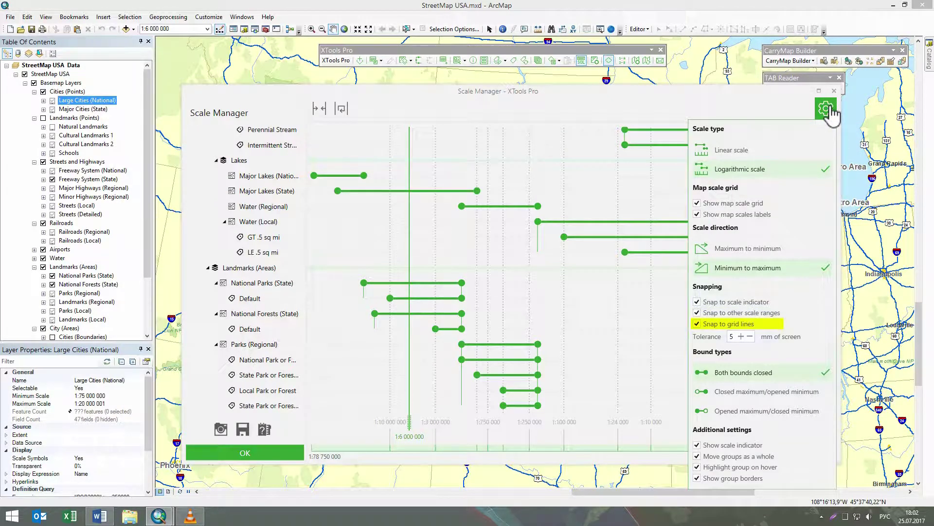
left_click(828, 107)
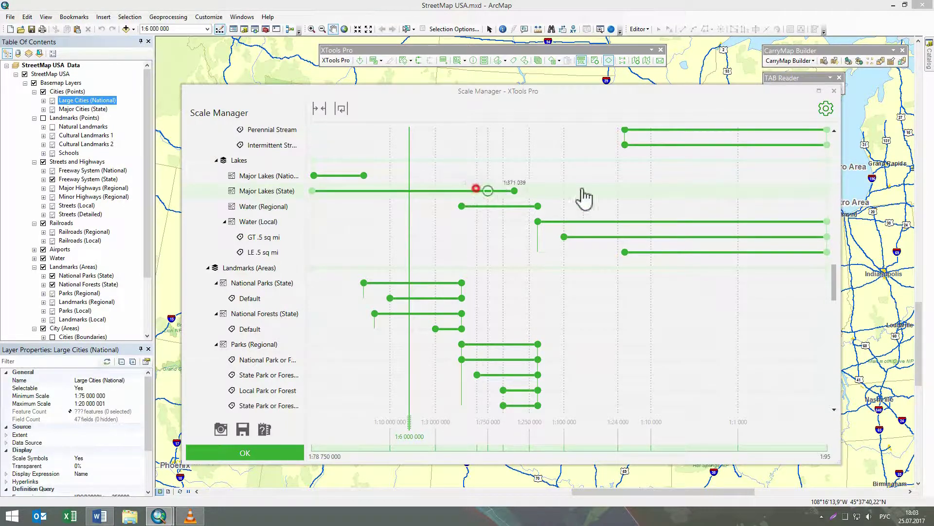
Drag the Major Lakes (State) endpoints to span about 1:20 000 001 to 1:2 213 308.
left_click_drag(478, 196, 849, 197)
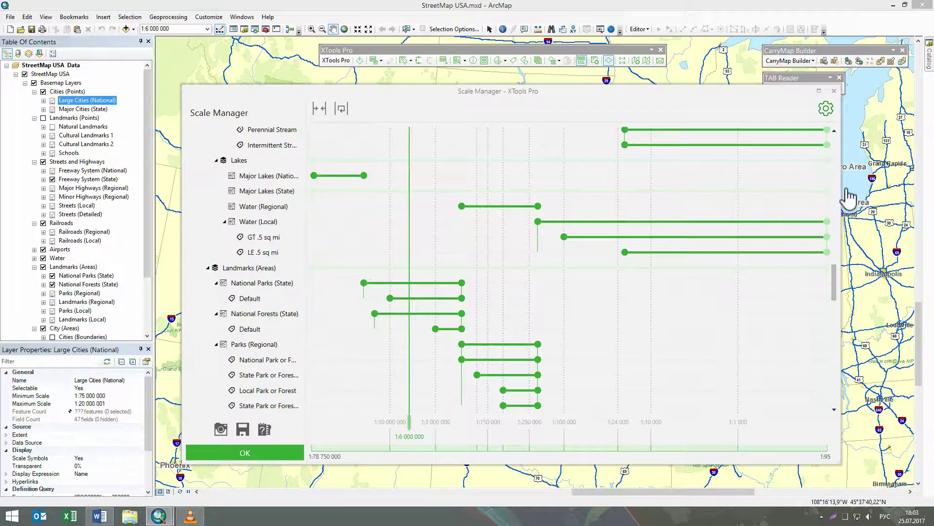
left_click_drag(831, 188, 435, 190)
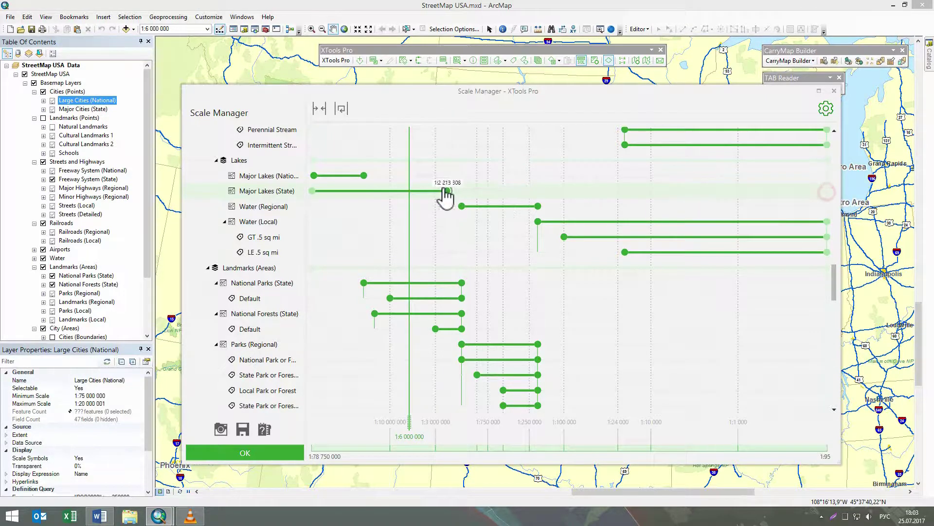
left_click_drag(314, 191, 363, 190)
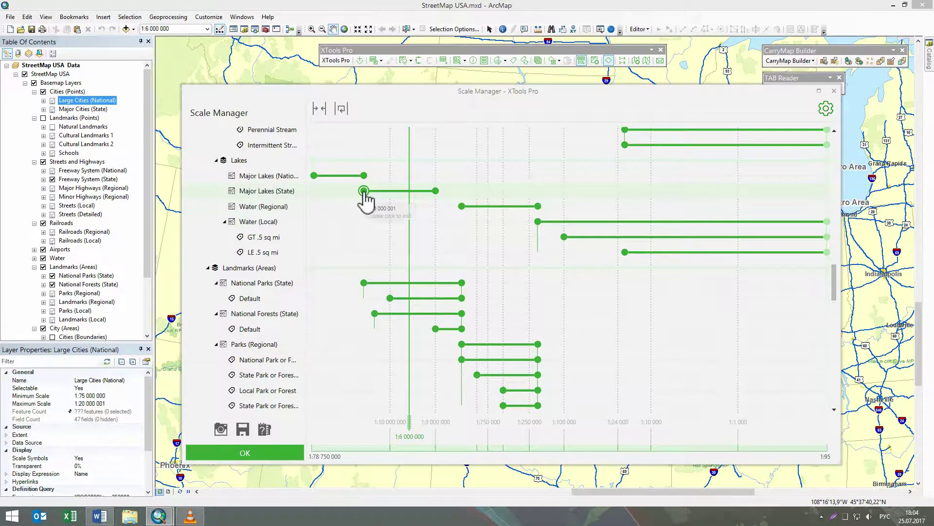
right_click(364, 191)
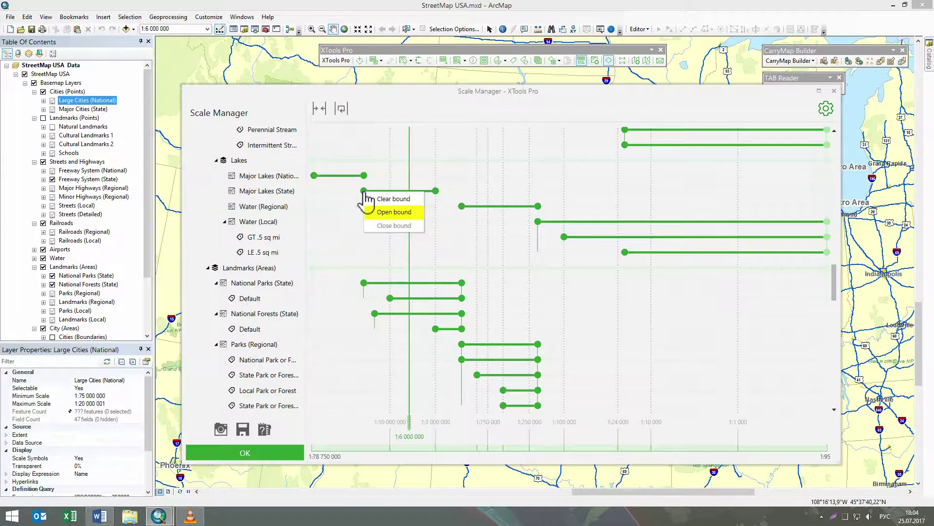
left_click(379, 212)
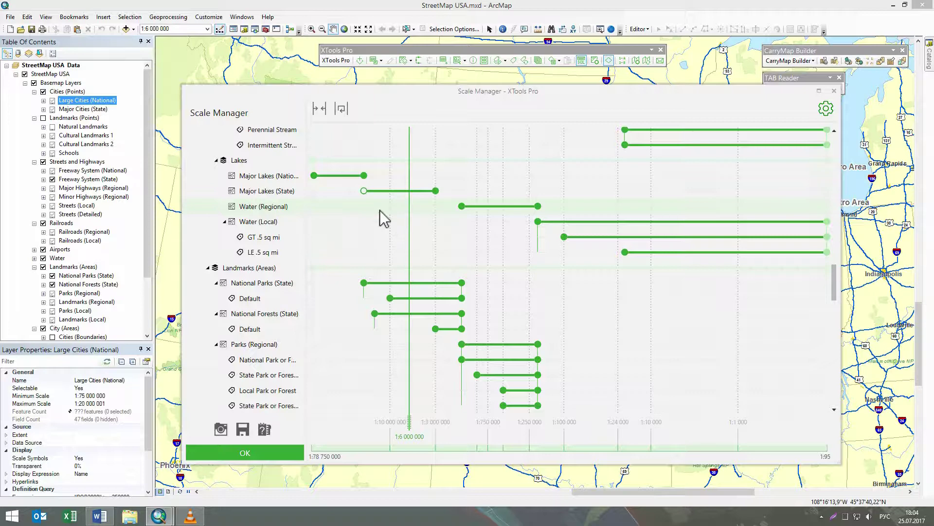
right_click(363, 192)
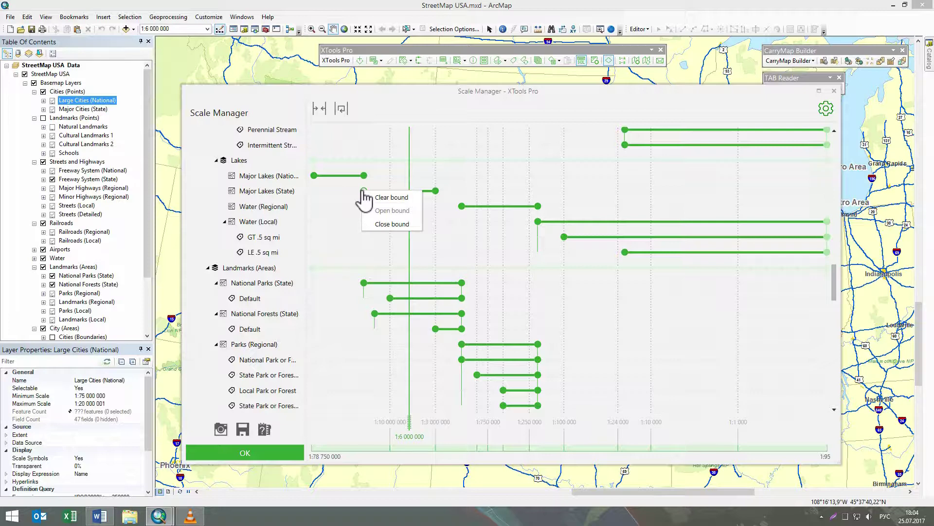
left_click(381, 223)
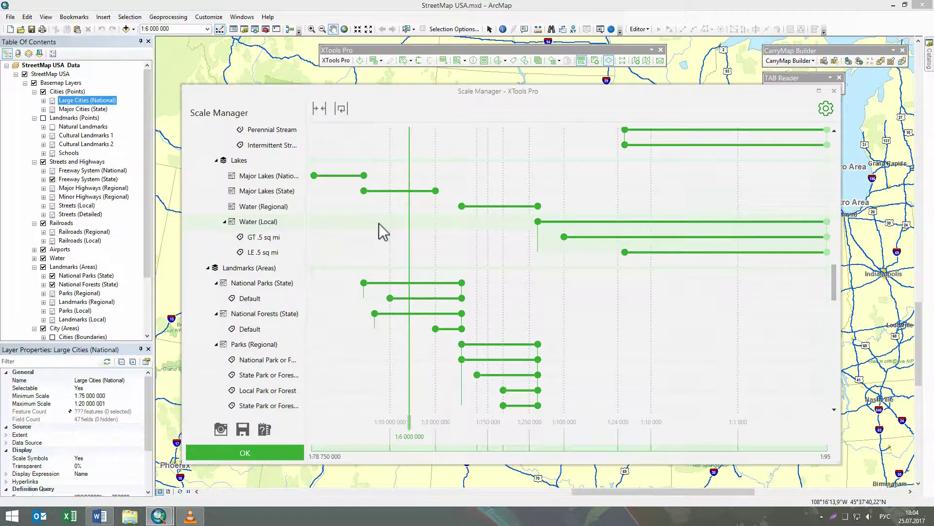
left_click(363, 190)
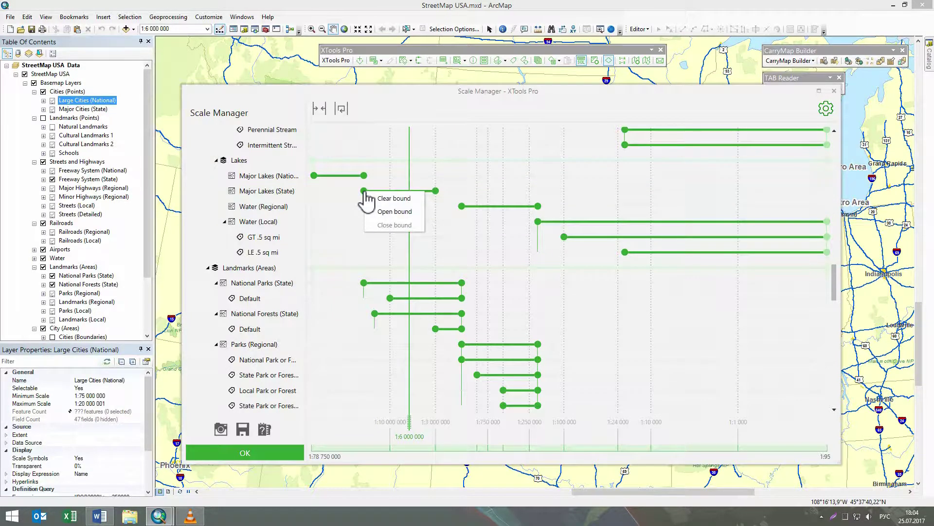
left_click(372, 198)
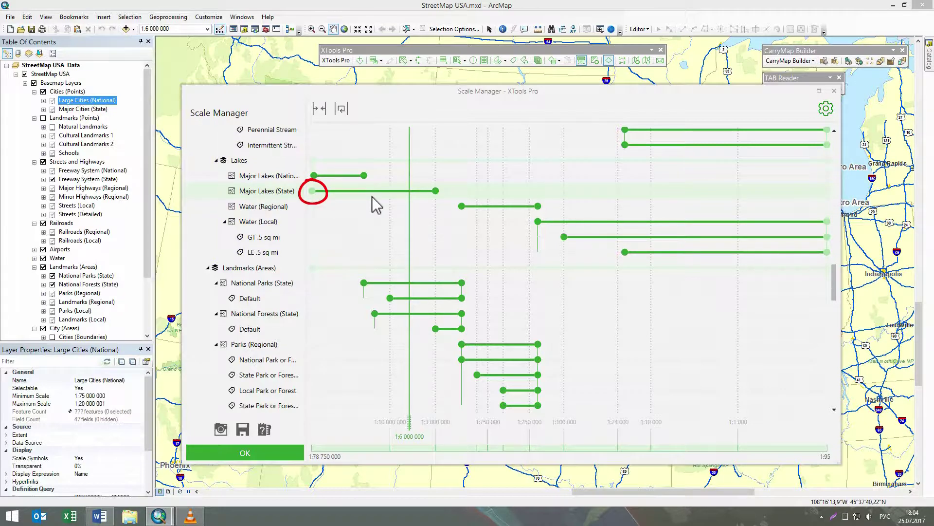
left_click_drag(313, 191, 364, 191)
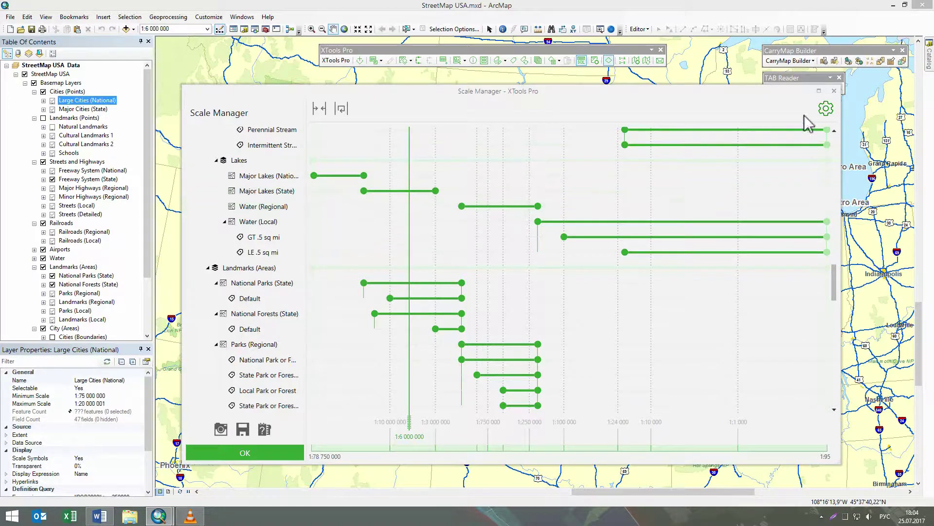
left_click(826, 109)
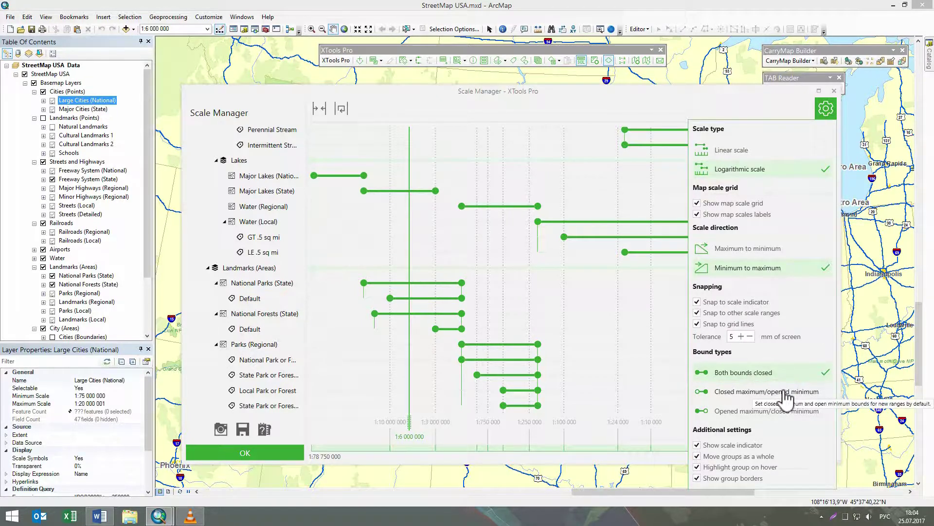
left_click(786, 394)
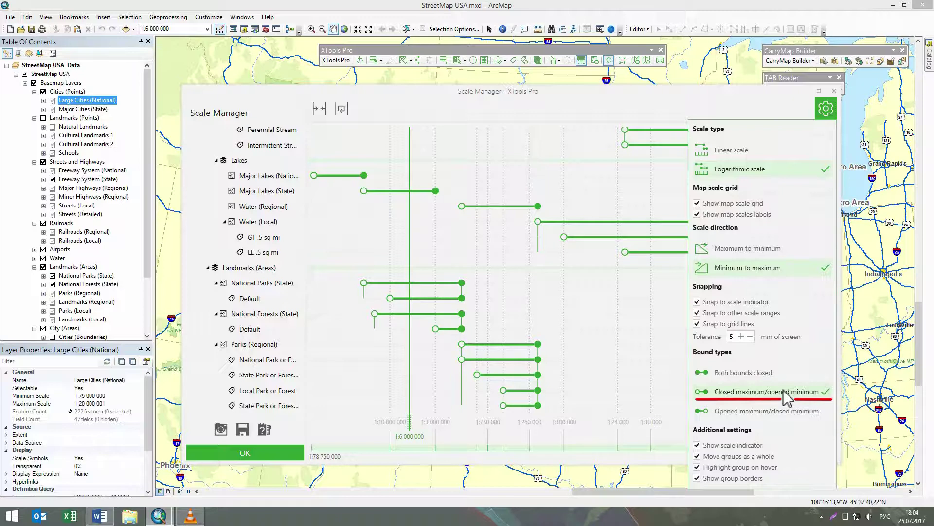
left_click(785, 418)
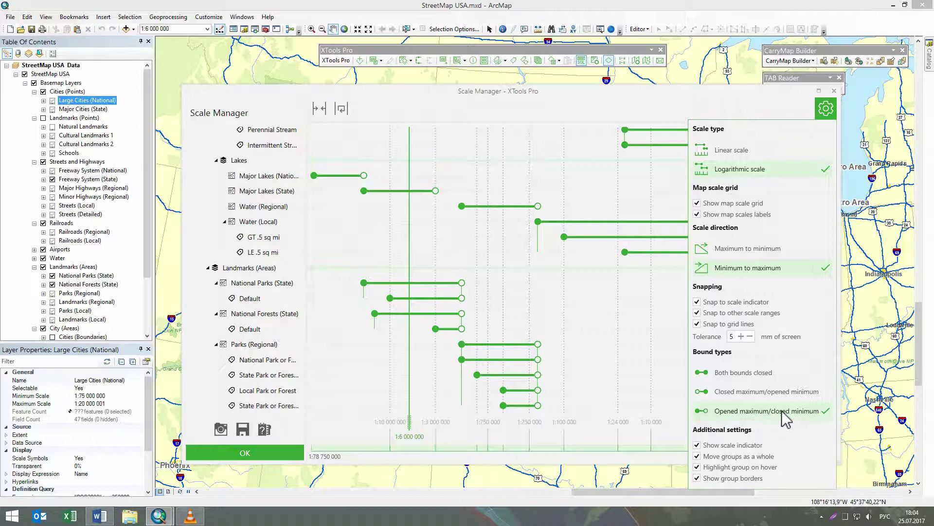
left_click(777, 374)
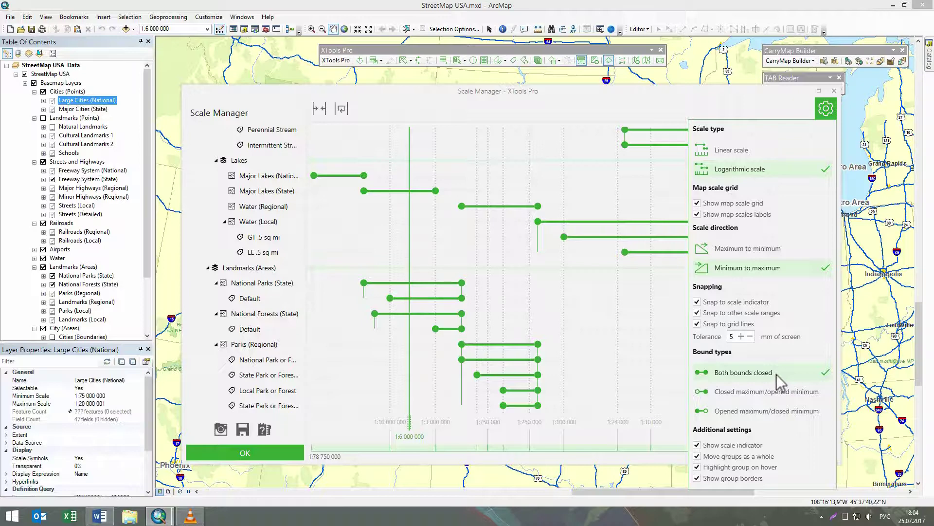
left_click(825, 110)
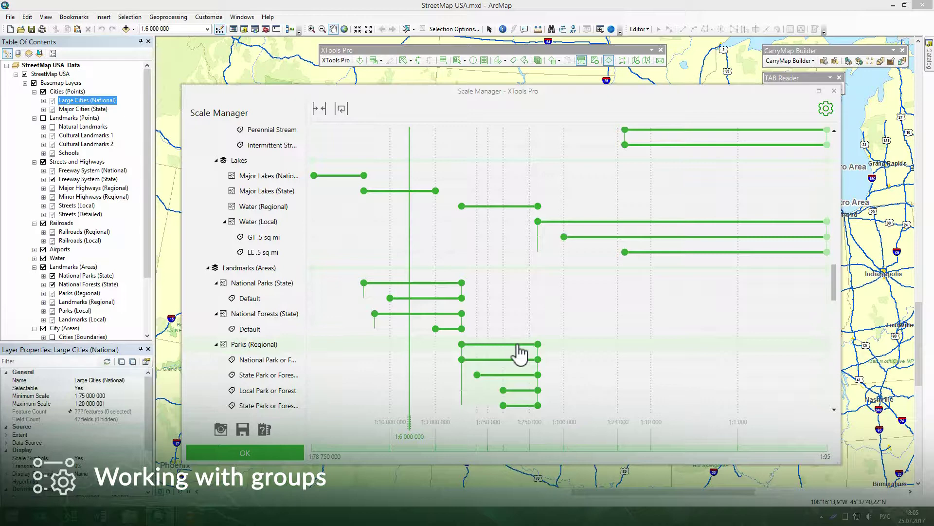
Uncheck Move groups as a whole in settings and shift the Parks (Regional) group range on its own.
left_click_drag(520, 351, 517, 358)
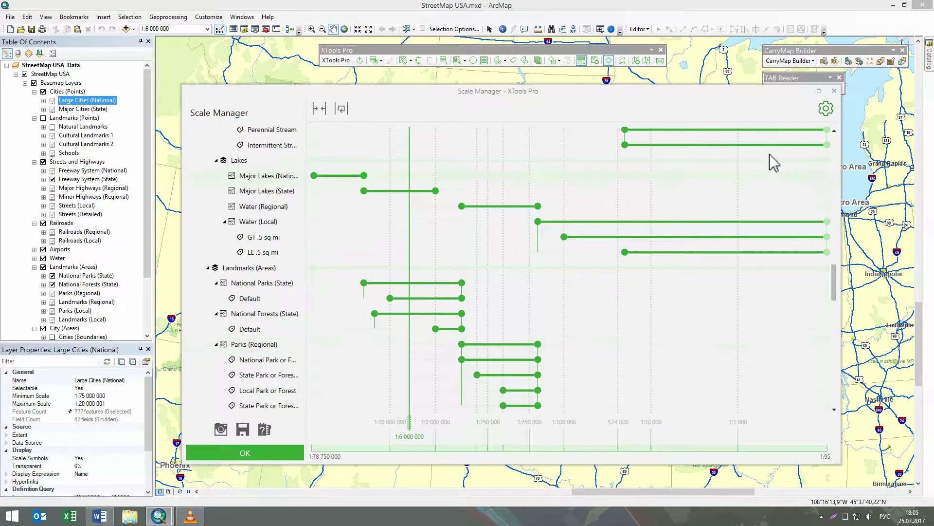
left_click(825, 111)
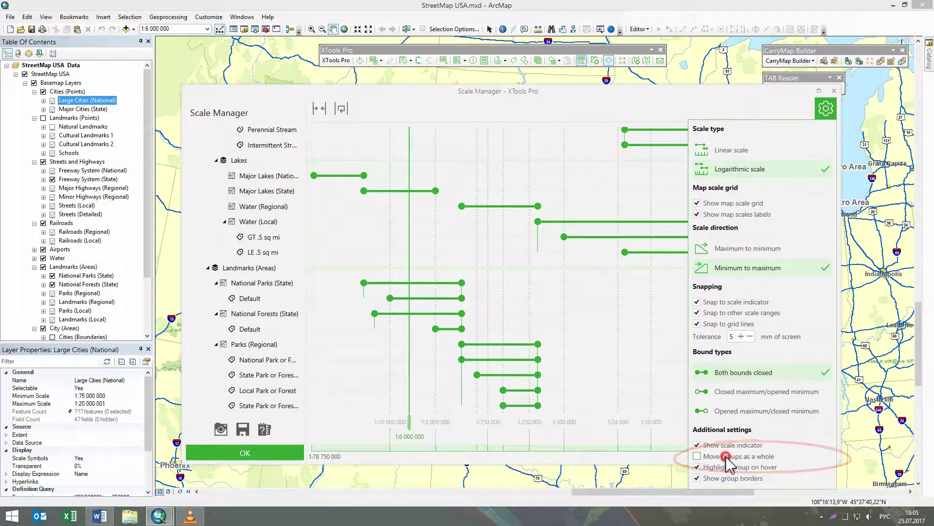
left_click(516, 346)
left_click_drag(516, 344, 523, 346)
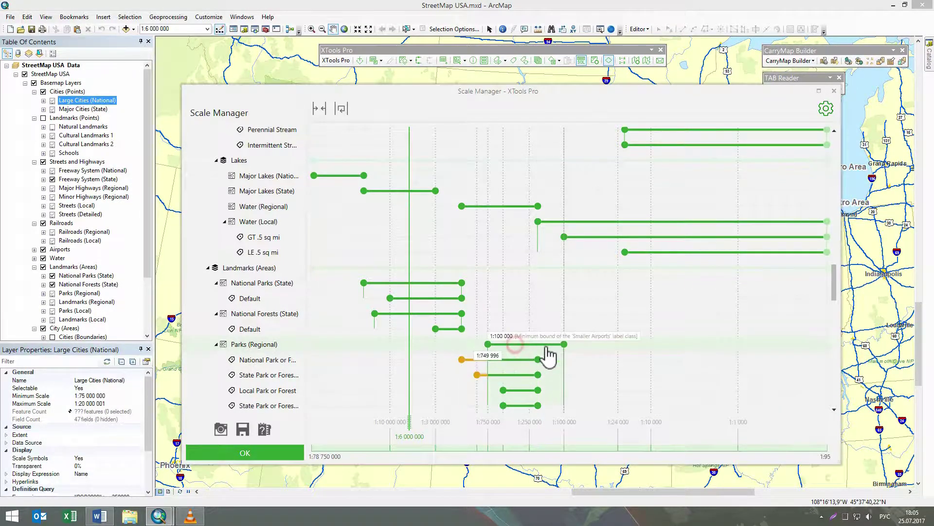
left_click(825, 110)
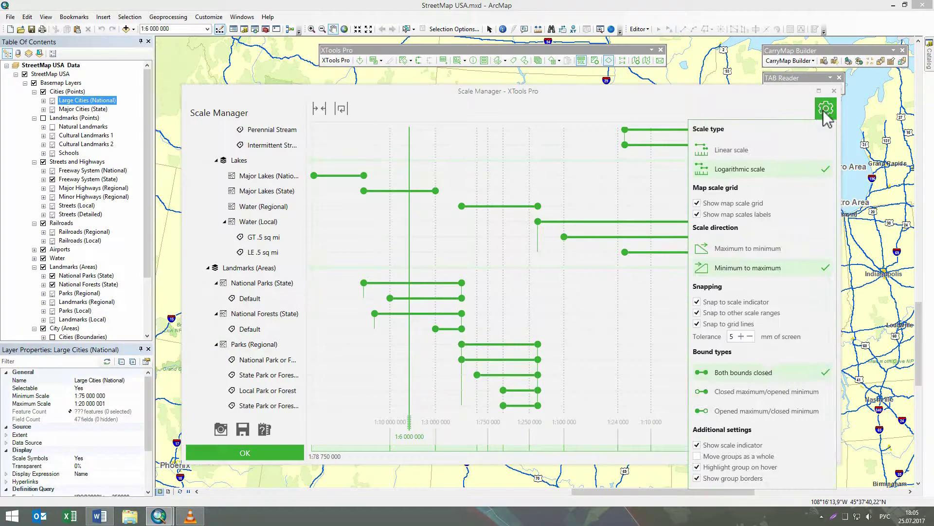
left_click(516, 354)
left_click_drag(517, 356, 523, 357)
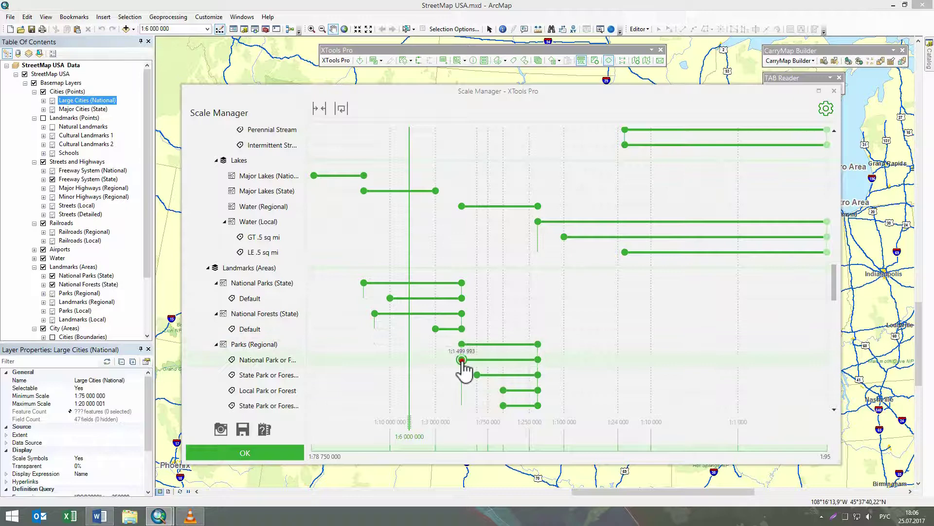
Extend the three park class ranges, including Local Park or Forest, beyond the Parks (Regional) group range.
left_click_drag(462, 359, 415, 360)
left_click_drag(537, 359, 590, 359)
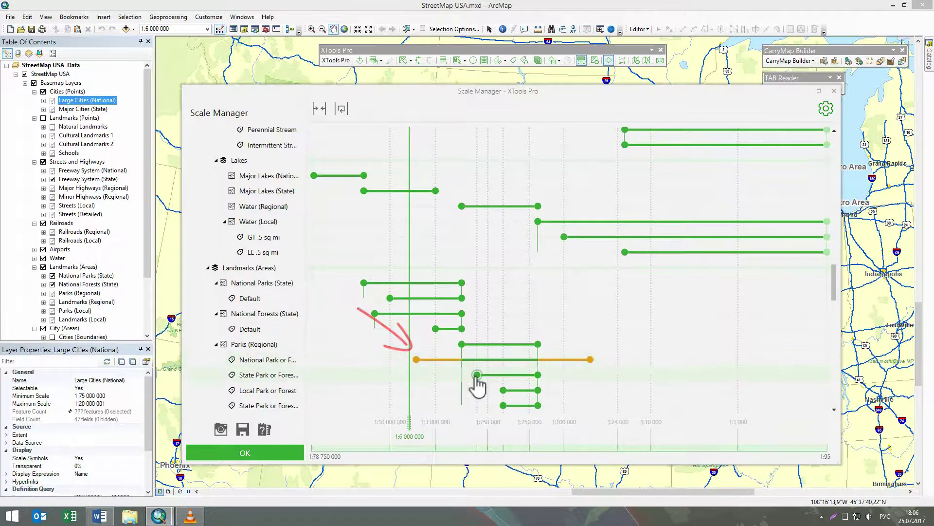
left_click_drag(477, 375, 450, 375)
left_click_drag(538, 389, 575, 391)
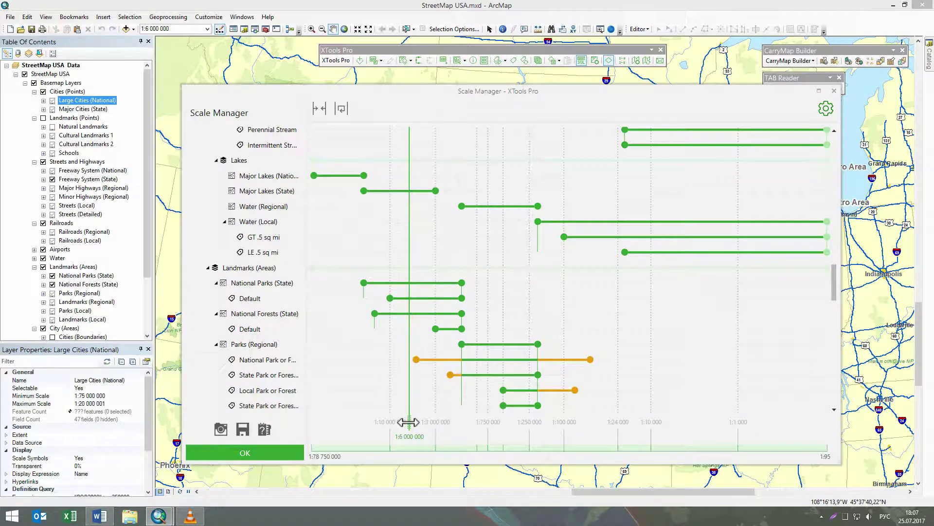
Drag the scale indicator across the chart to preview which layers draw at larger and smaller scales.
left_click(408, 422)
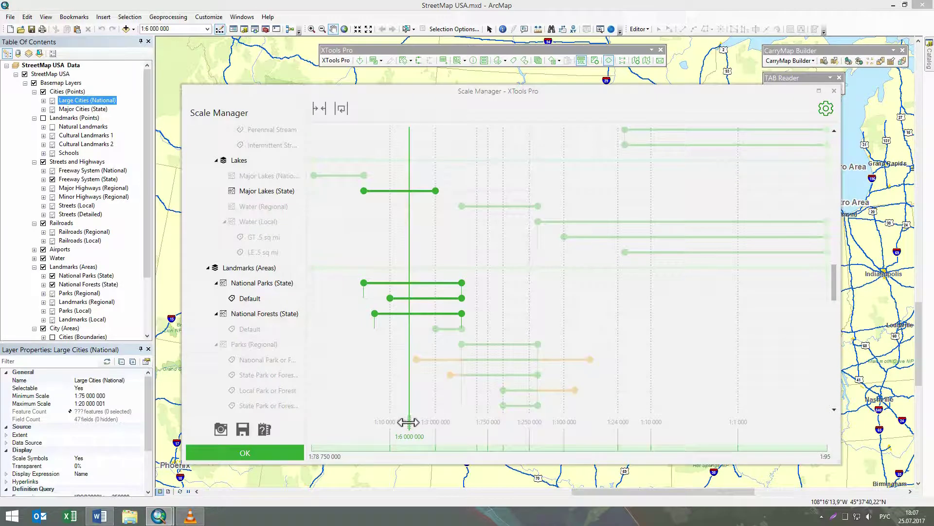
left_click_drag(408, 421, 480, 426)
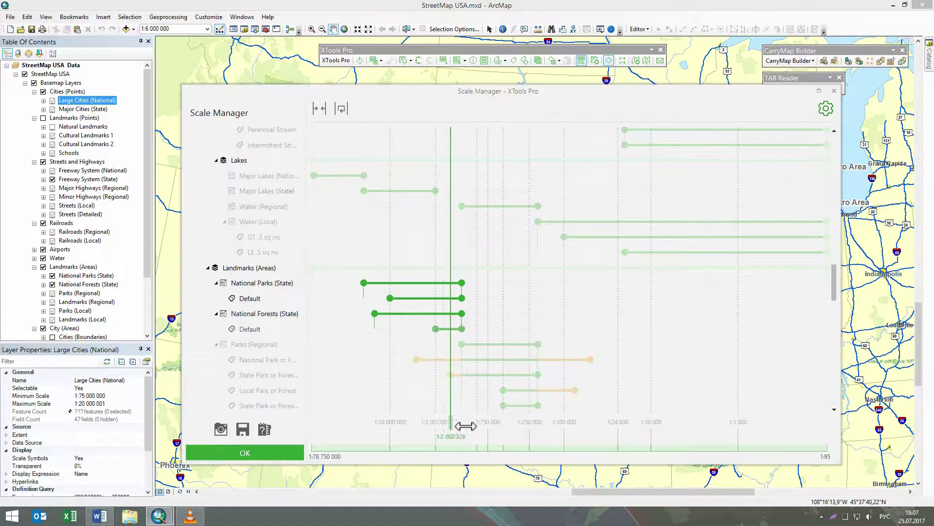
left_click_drag(481, 426, 727, 432)
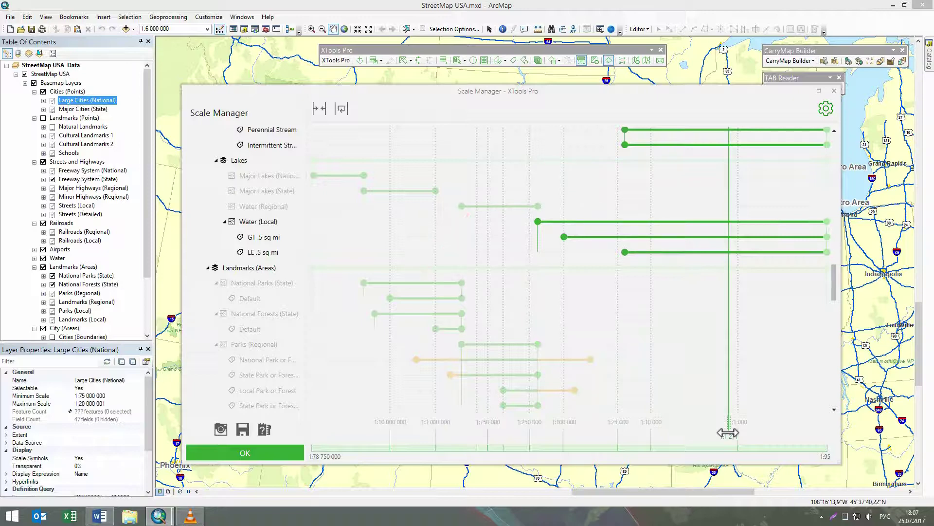
left_click_drag(728, 432, 336, 427)
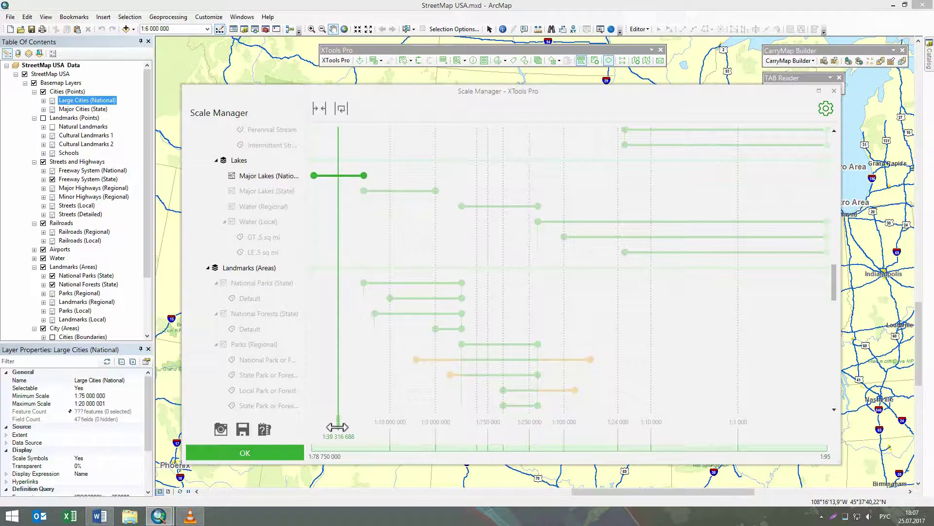
Set the scale indicator to an exact 1:15 000 000.
double_click(338, 435)
type("1500000")
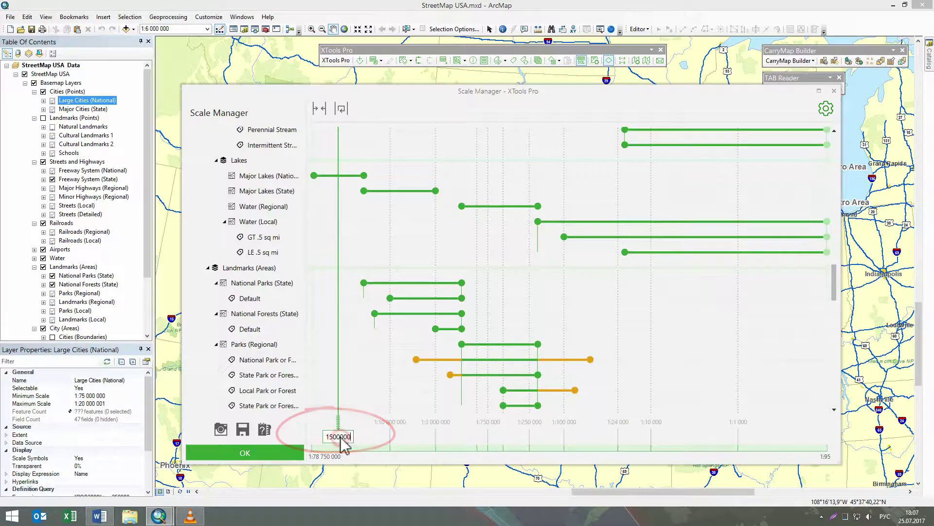
key("Return")
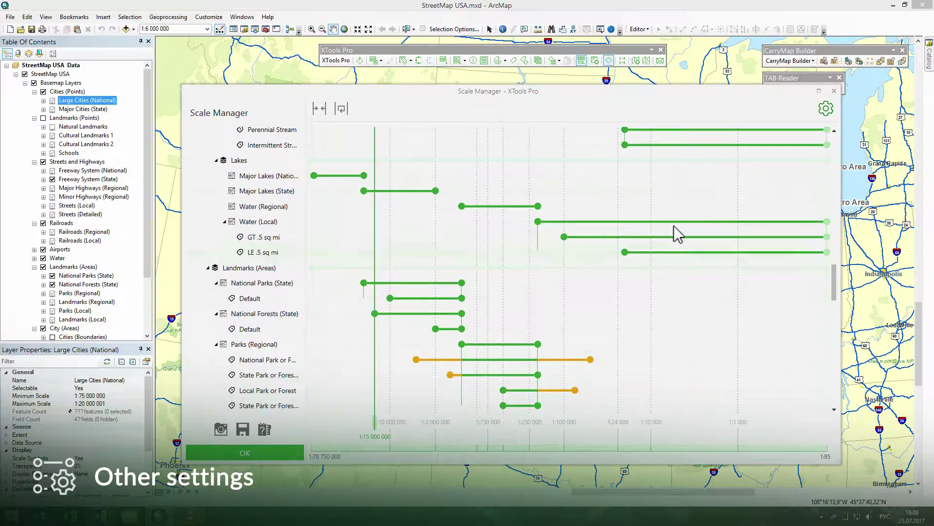
In chart display settings keep Show map scale grid, scale indicator and group borders on, then dismiss the panel.
left_click(825, 108)
left_click(738, 204)
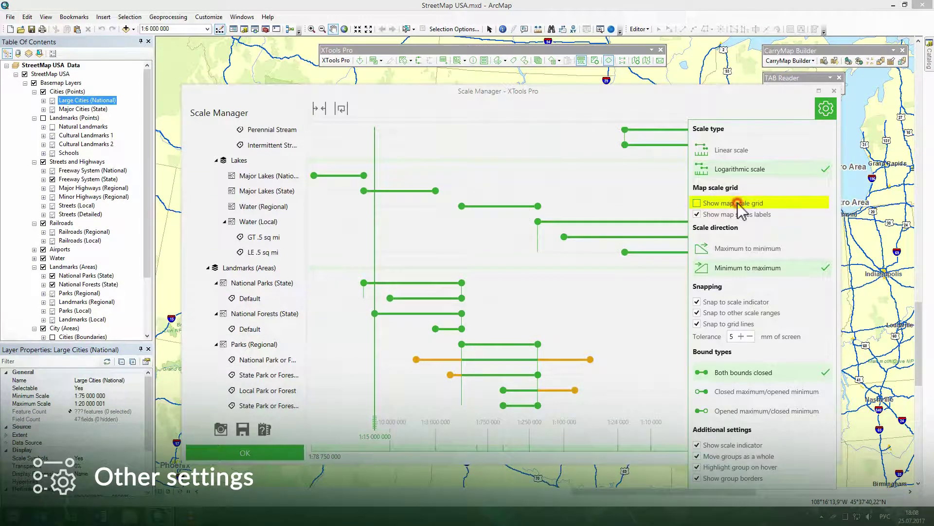
left_click(738, 203)
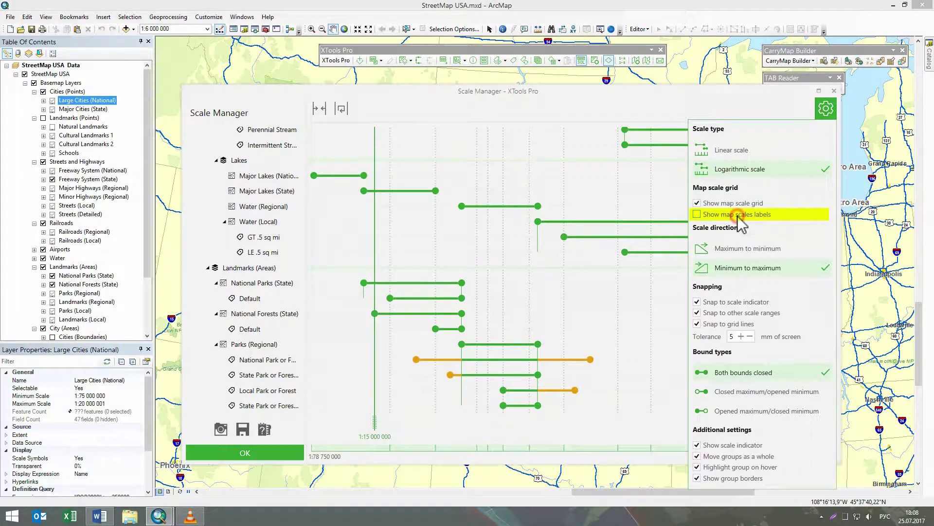
left_click(727, 446)
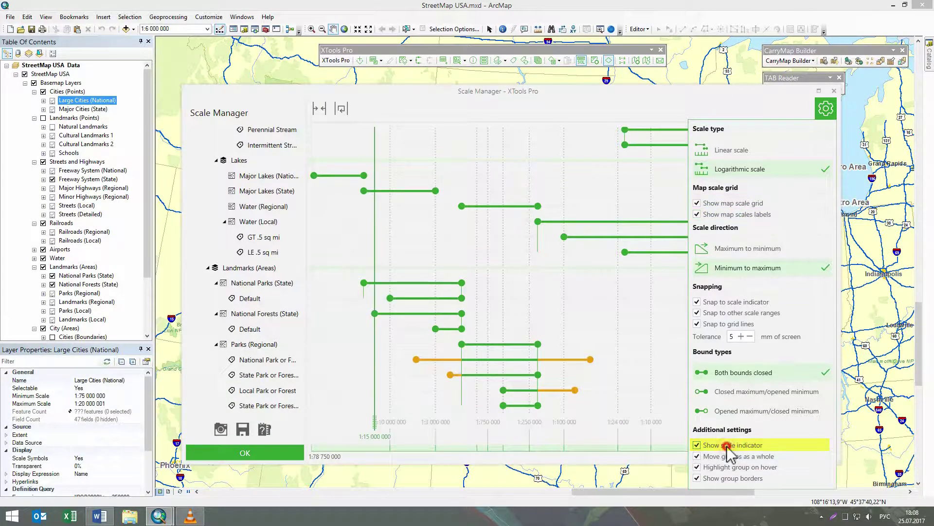
left_click(726, 478)
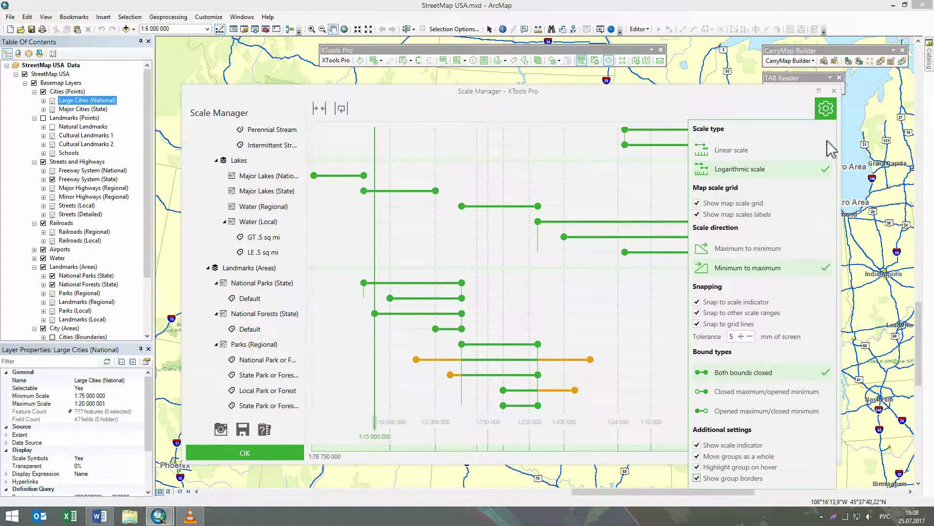
left_click(826, 110)
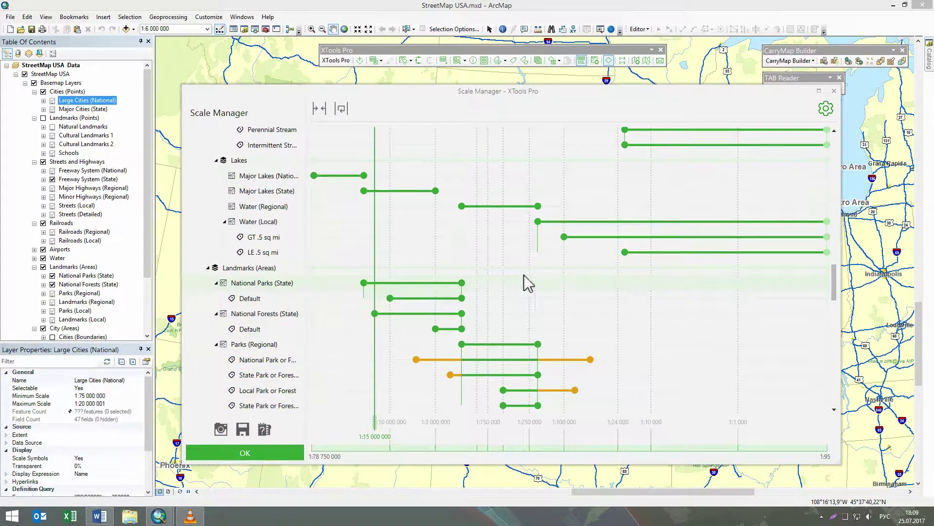
Close the Scale Manager without saving the StreetMap range changes and switch to USA.mxd.
left_click(834, 90)
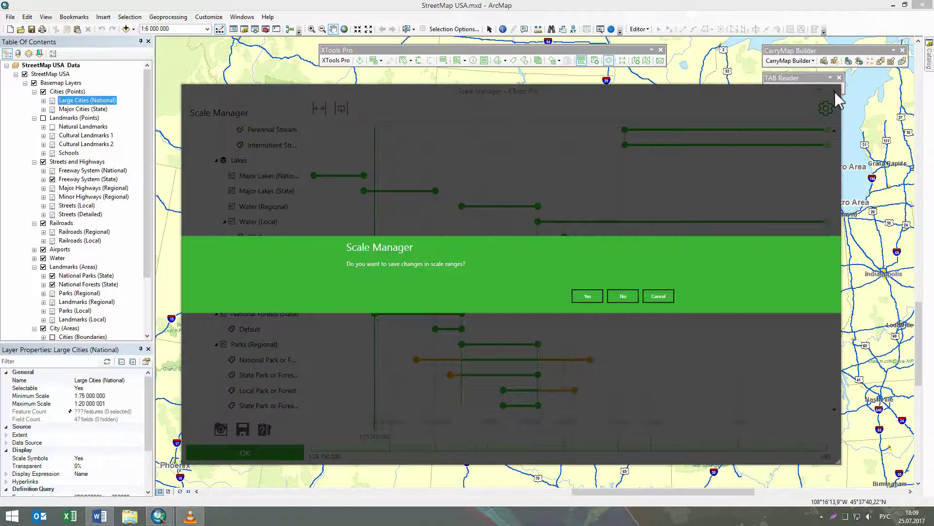
left_click(623, 294)
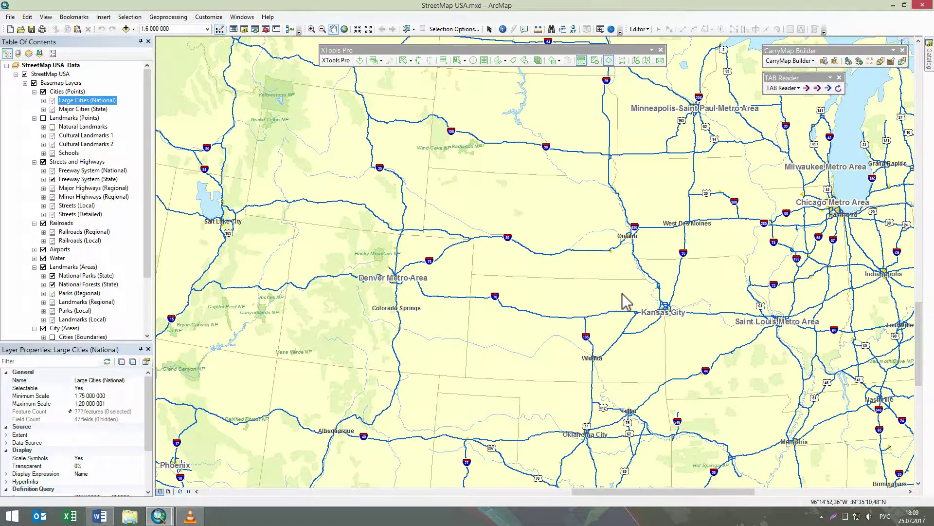
mouse_move(159, 516)
left_click(215, 476)
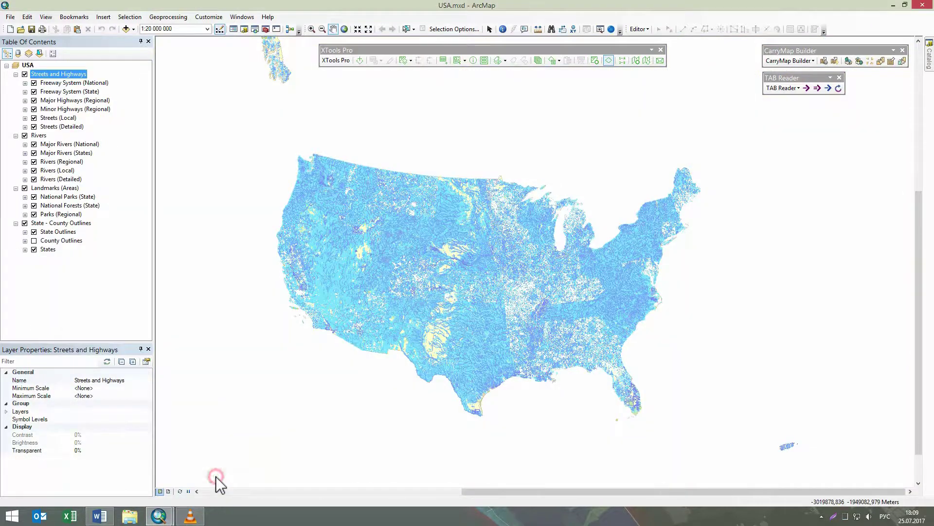
Launch Scale Manager for the USA map and expand its Landmarks and outline layer groups.
left_click(337, 60)
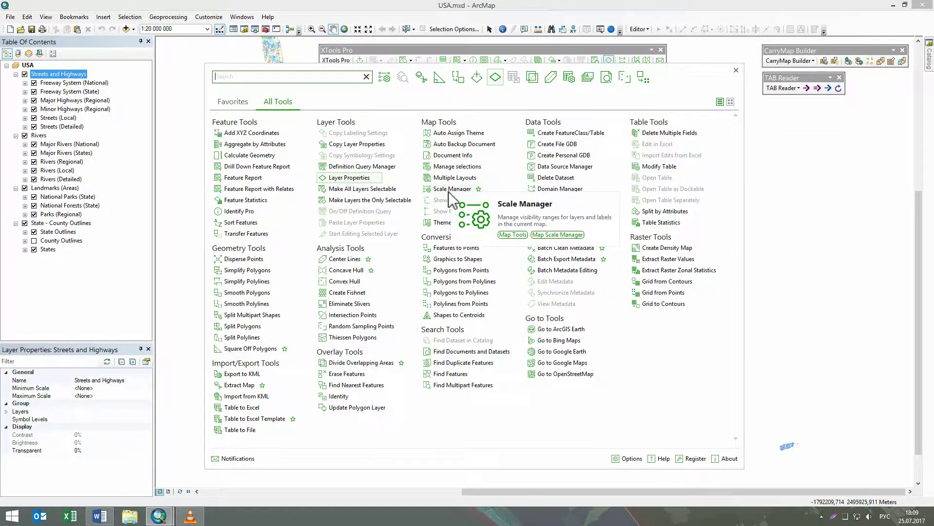
left_click(450, 189)
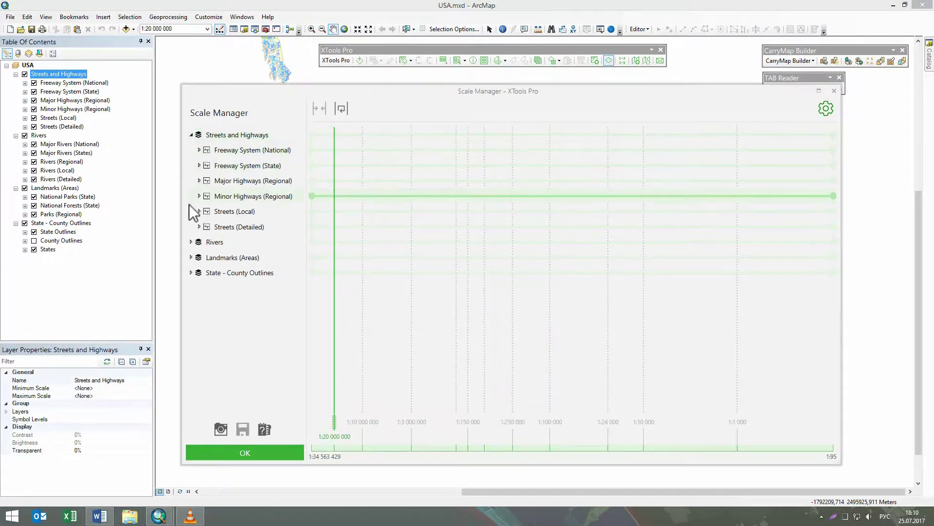
left_click(190, 334)
Split the Freeway System National and State ranges at 1:20 000 000, move the indicator to 1:1 500 000, then clear the freeway ranges.
left_click(190, 395)
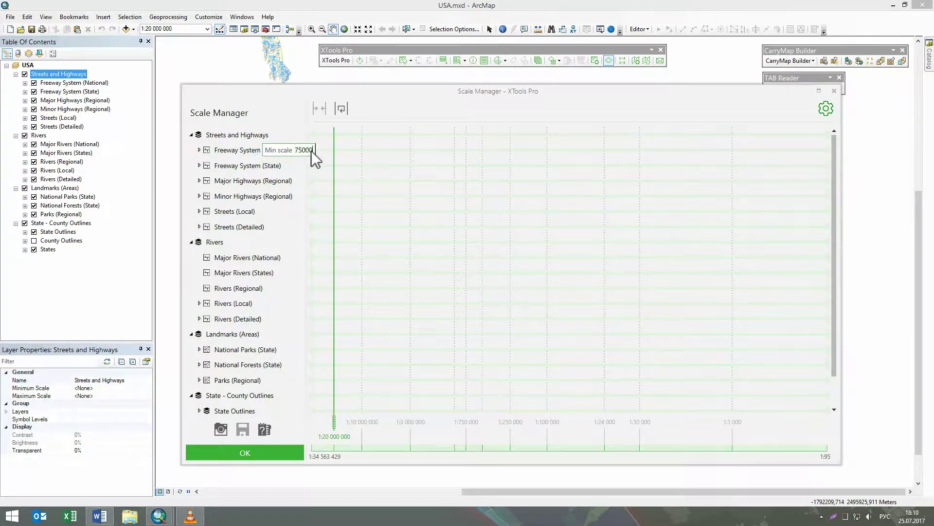
scroll(311, 151, "down", 2)
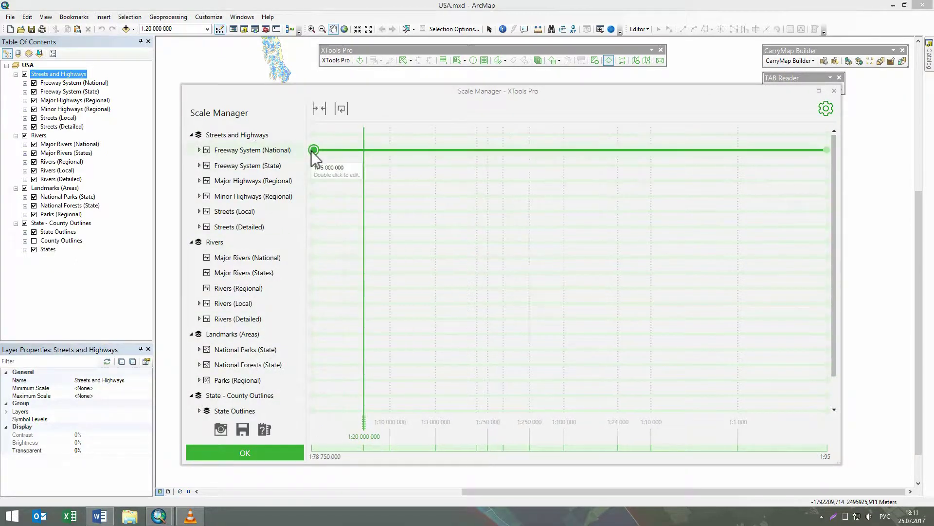
left_click(826, 149)
left_click_drag(313, 165, 364, 165)
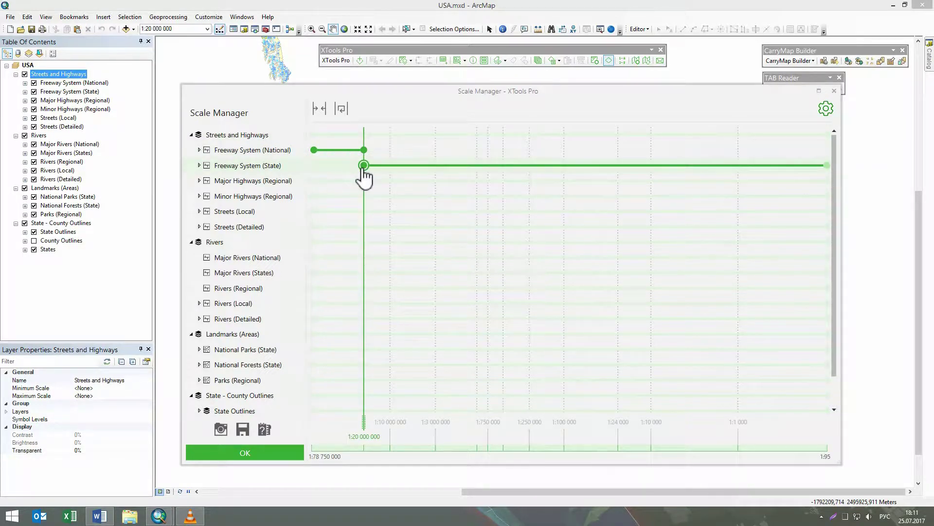
left_click_drag(368, 437, 462, 437)
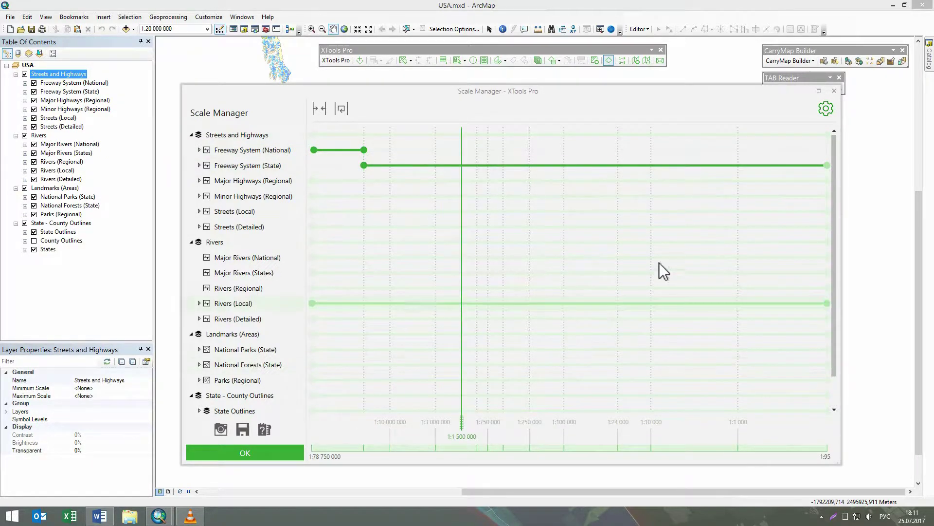
mouse_move(826, 165)
left_mouse_down()
mouse_move(468, 167)
mouse_move(847, 168)
left_mouse_up()
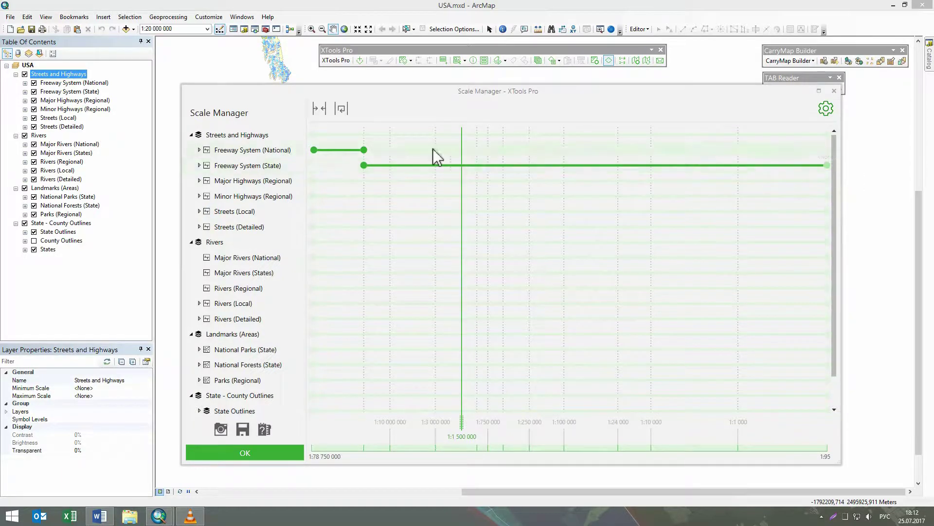
left_click(359, 166)
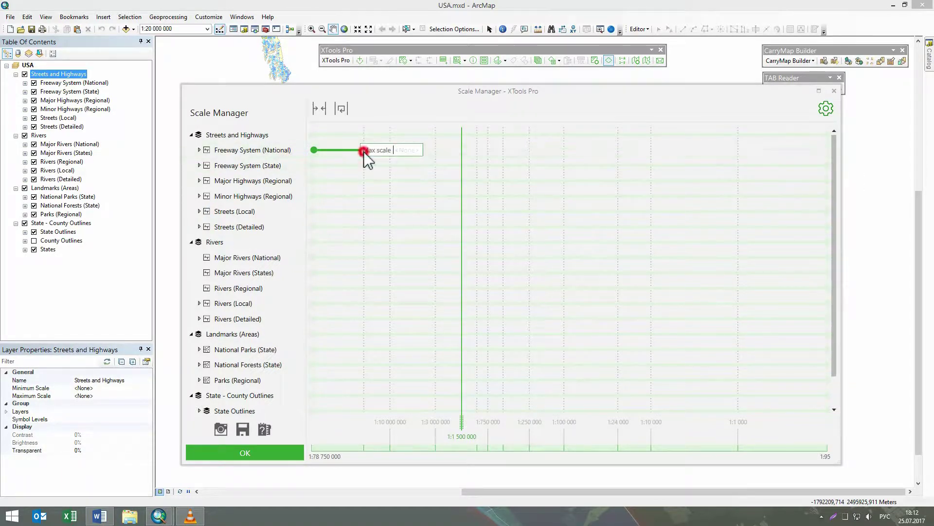
left_click_drag(364, 150, 315, 153)
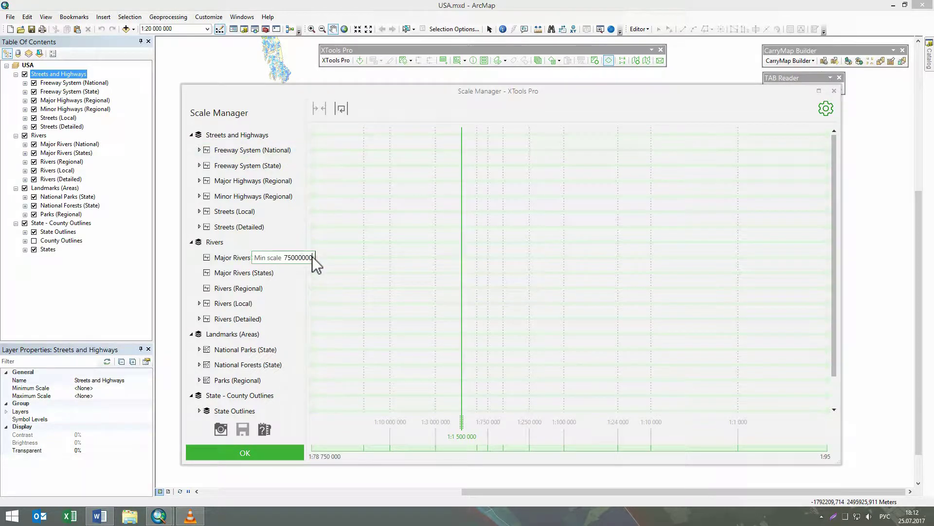
left_click_drag(830, 296, 538, 289)
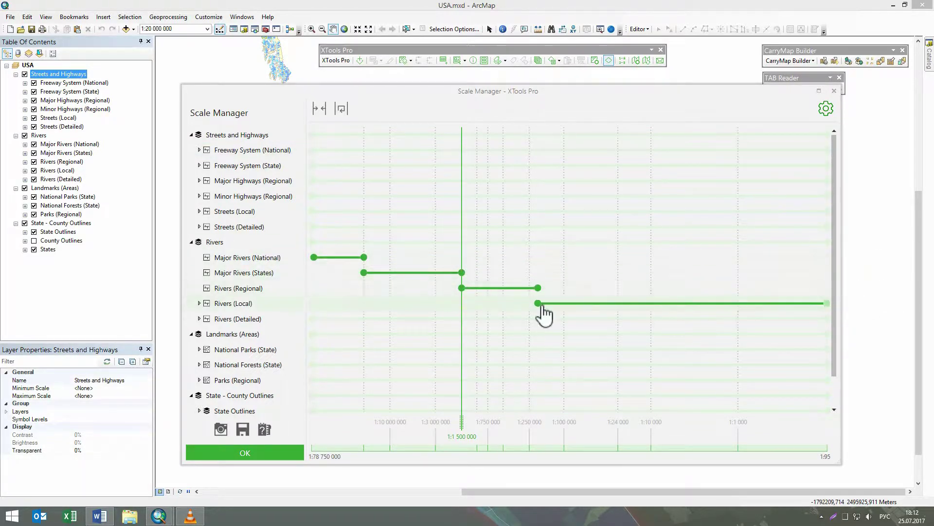
Set ranges for Rivers (Detailed), National Parks (State) ending at the indicator, and the freeway and highway layers.
left_click(199, 303)
scroll(316, 289, "down", 2)
left_click_drag(315, 289, 624, 285)
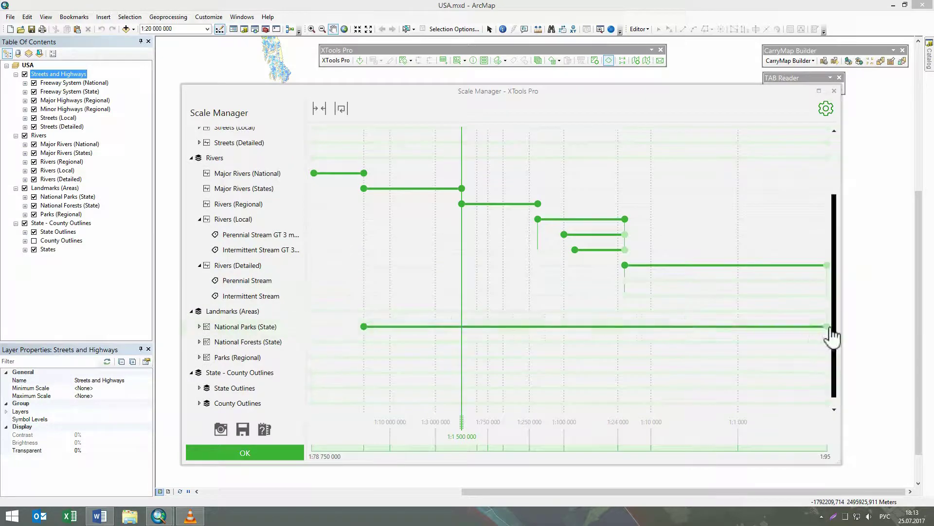
left_click_drag(830, 326, 462, 326)
left_click_drag(311, 357, 375, 357)
scroll(378, 382, "down", 2)
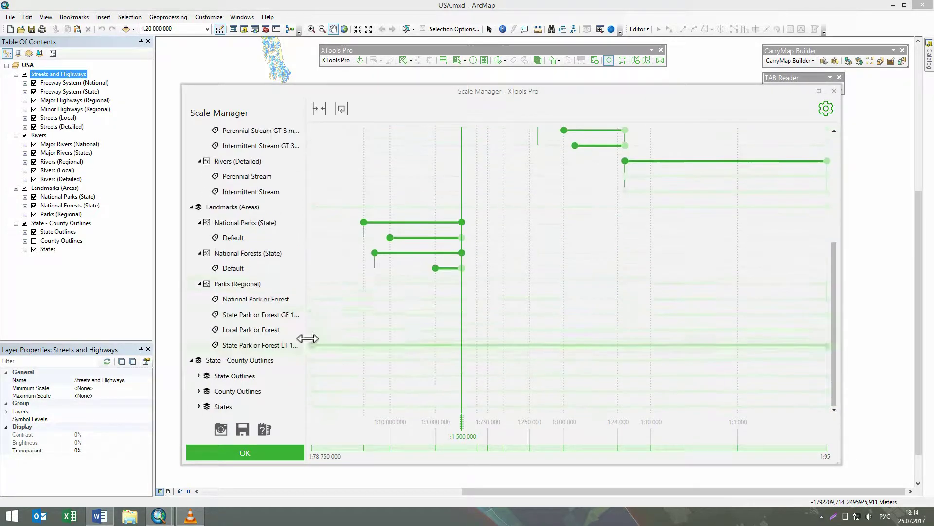
left_click_drag(312, 283, 538, 285)
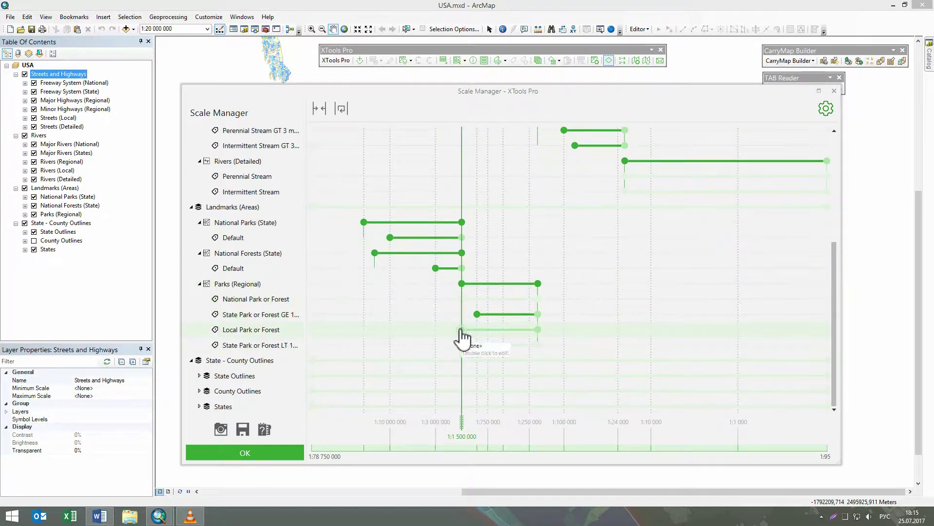
scroll(484, 339, "up", 3)
left_click_drag(311, 165, 462, 180)
left_click_drag(827, 180, 488, 196)
mouse_move(826, 211)
left_mouse_down()
mouse_move(539, 211)
mouse_move(625, 227)
left_mouse_up()
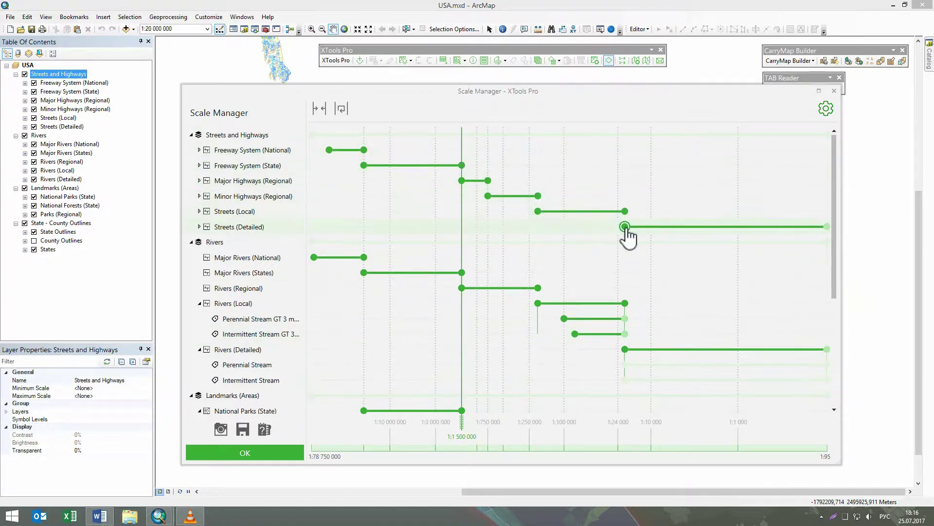
scroll(626, 293, "down", 5)
mouse_move(827, 330)
left_mouse_down()
mouse_move(421, 330)
mouse_move(461, 329)
left_mouse_up()
Set ranges for State Boundary, County Boundary and the States (State) Default label class.
left_click(342, 361)
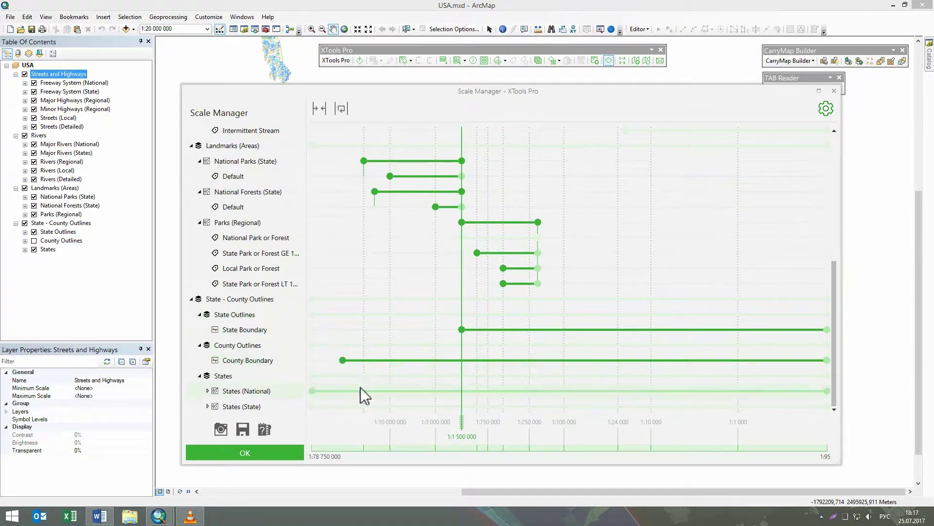
left_click_drag(360, 387, 462, 395)
left_click(461, 413)
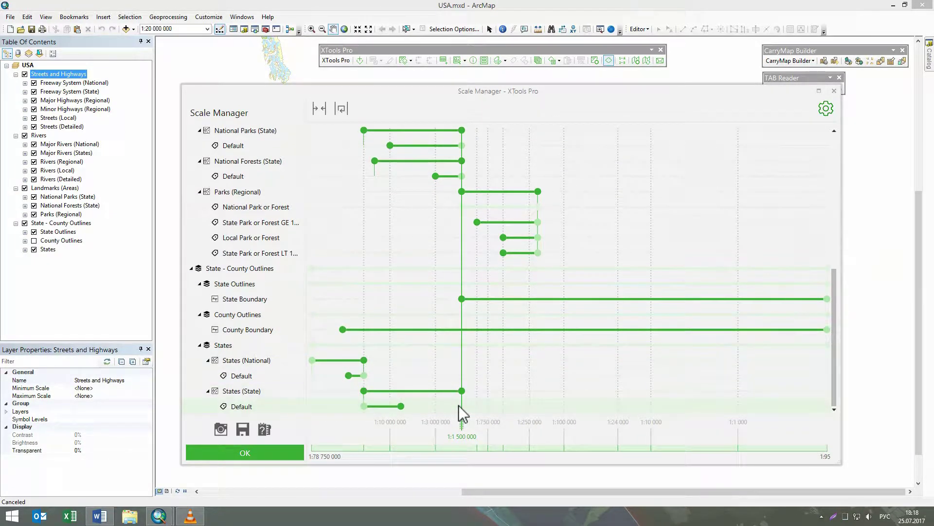
left_click_drag(833, 385, 838, 233)
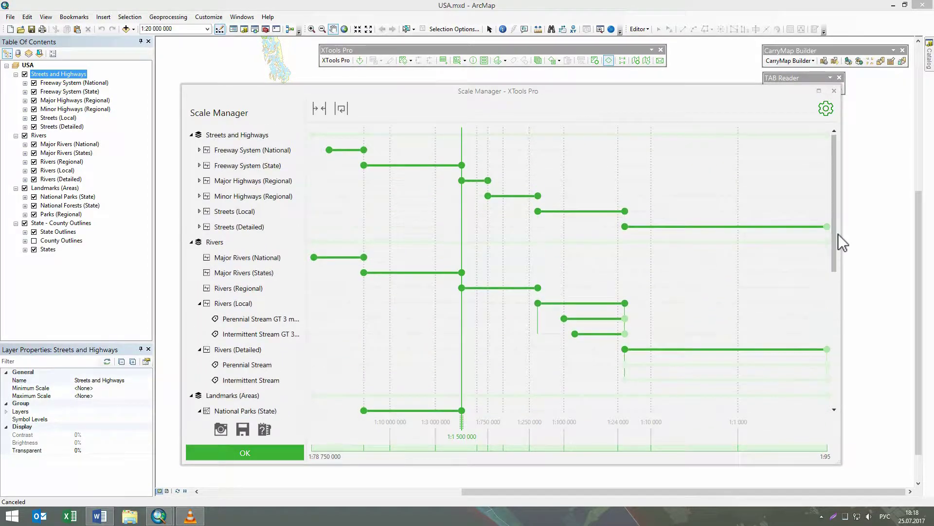
Apply the scale ranges with OK and zoom the USA map in through 1:750 000 to 1:250 000.
left_click(243, 454)
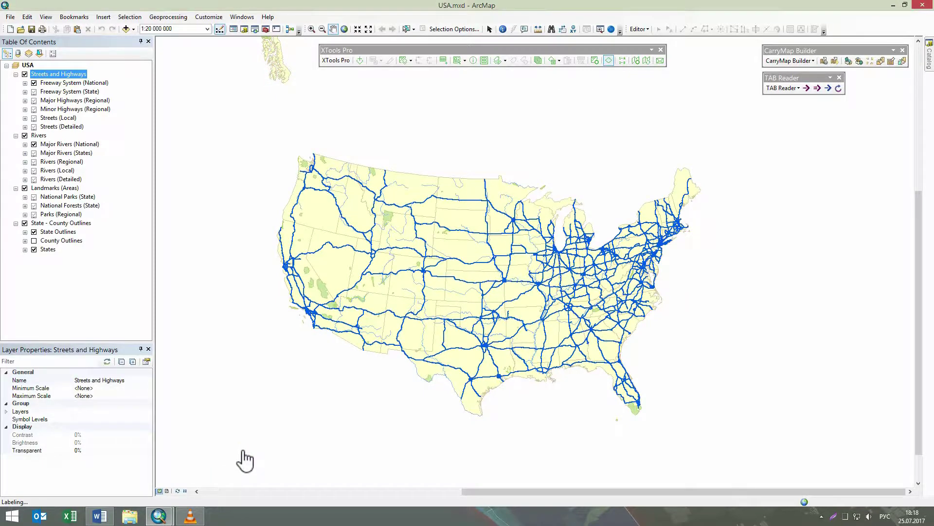
left_click(207, 28)
left_click(173, 102)
left_click(208, 29)
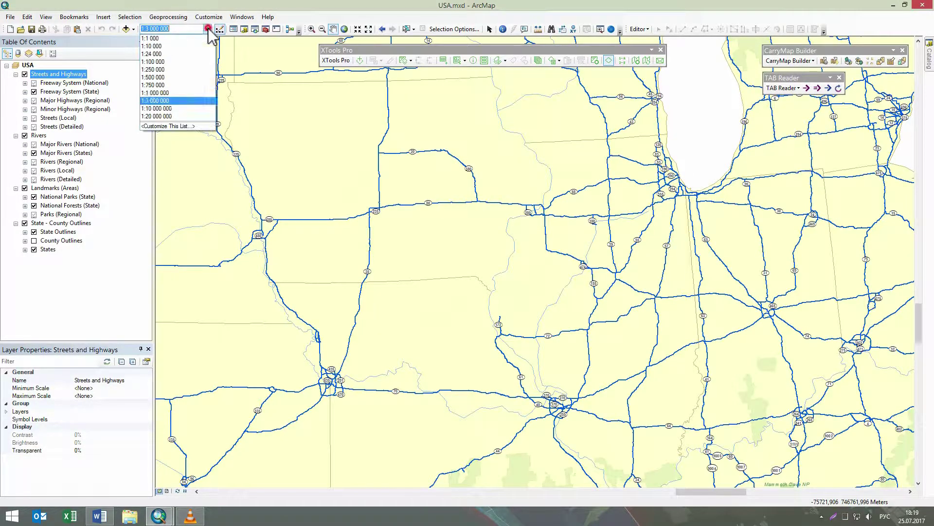
left_click(175, 84)
left_click(208, 28)
left_click(177, 69)
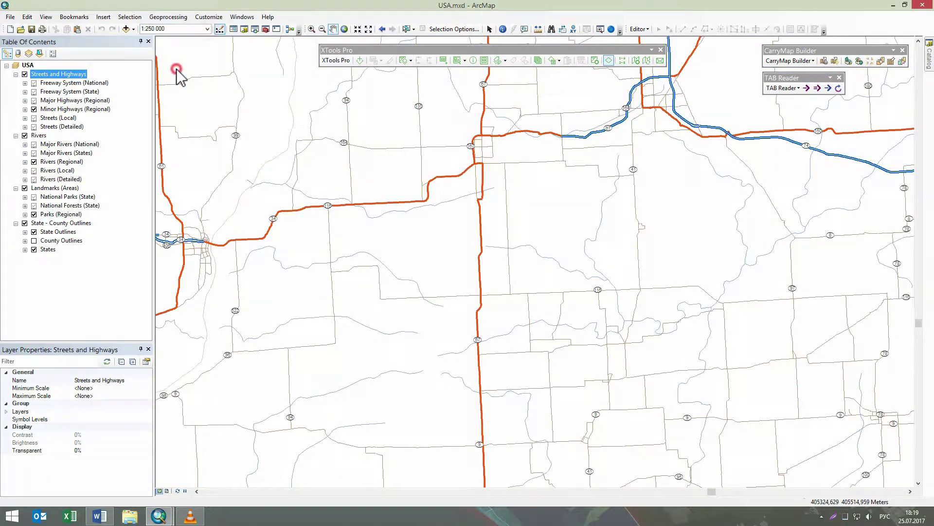
Zoom in further to 1:10 000, then back out to the whole USA at 1:20 000 000.
left_click(208, 28)
left_click(184, 61)
left_click(208, 29)
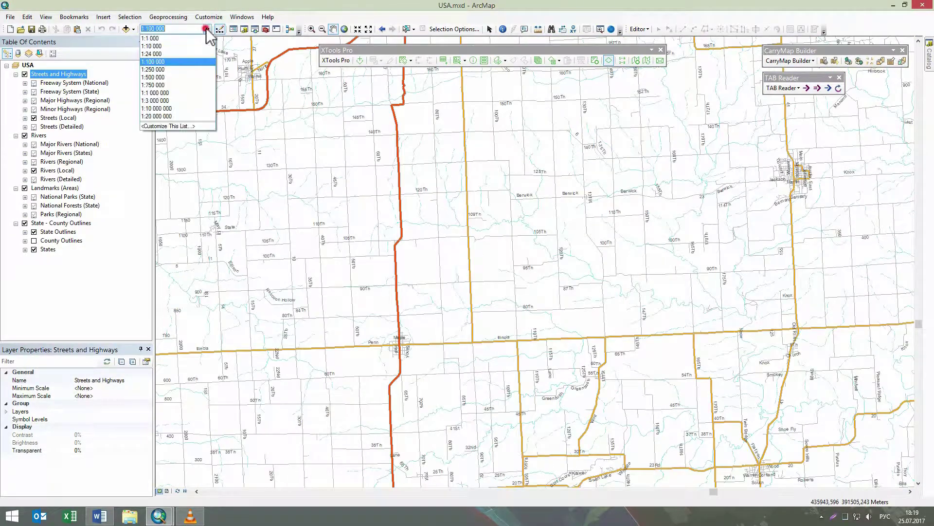
left_click(190, 46)
left_click(208, 28)
left_click(178, 117)
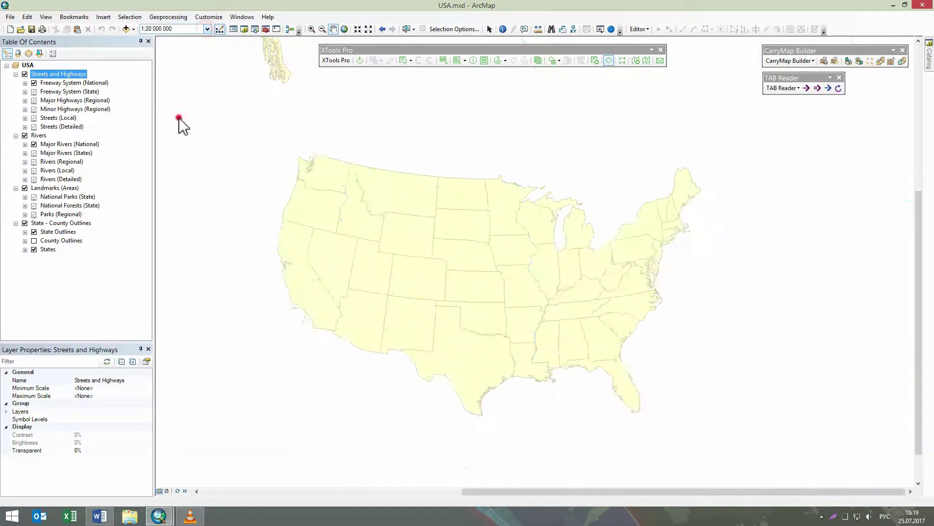